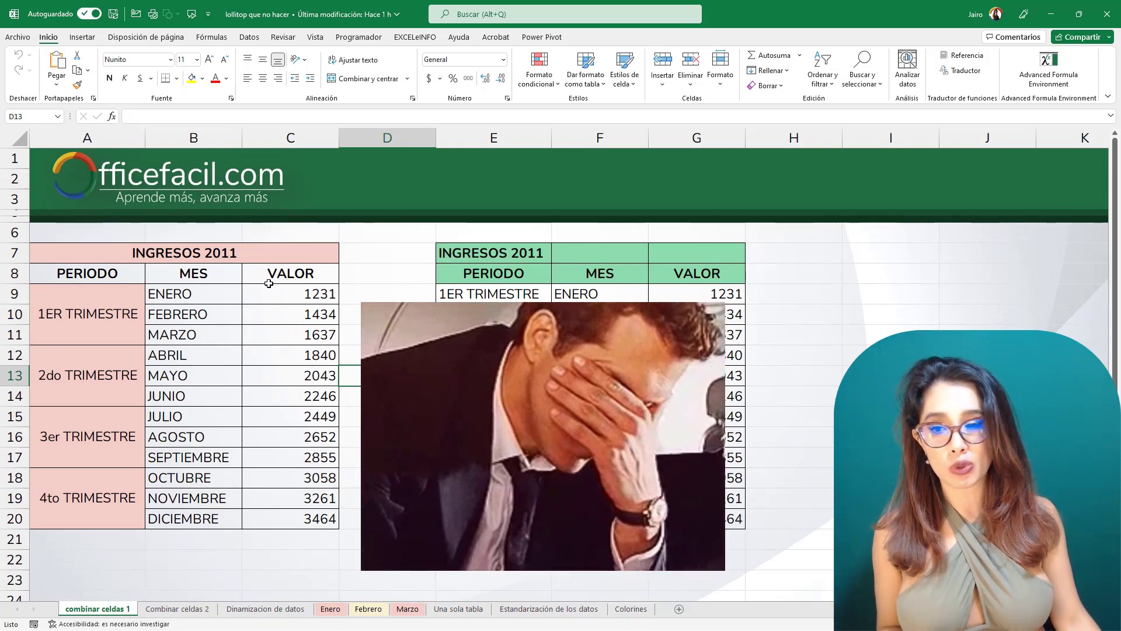
# Inspect the merged quarter cells in the PERIODO column of the pink INGRESOS 2011 table
pyautogui.click(102, 288)
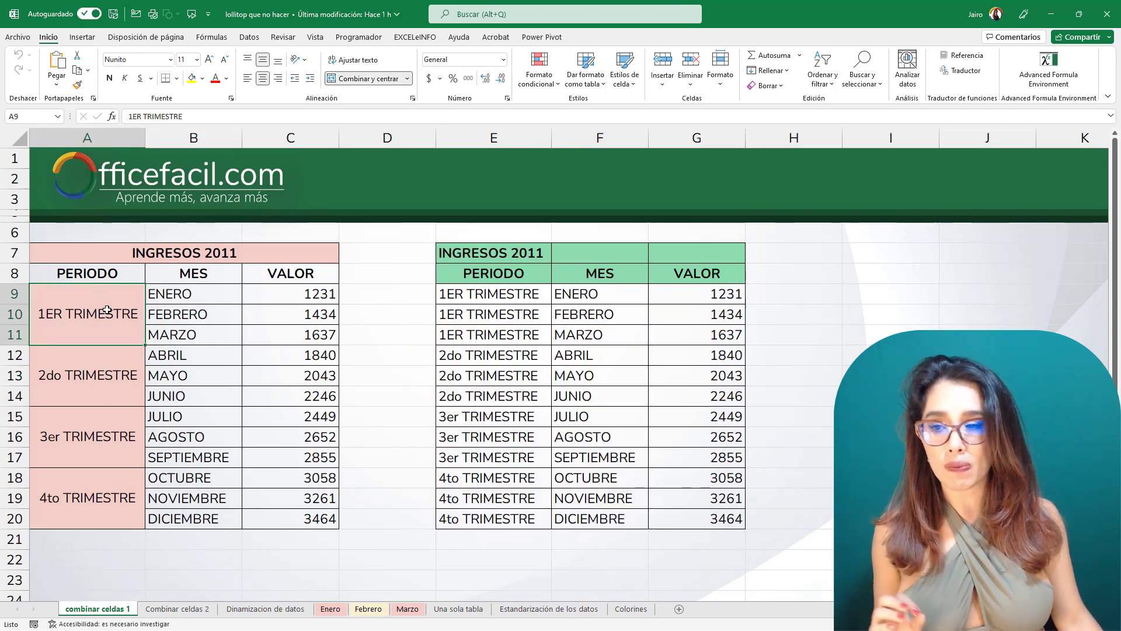
pyautogui.click(103, 353)
pyautogui.click(100, 439)
pyautogui.click(100, 512)
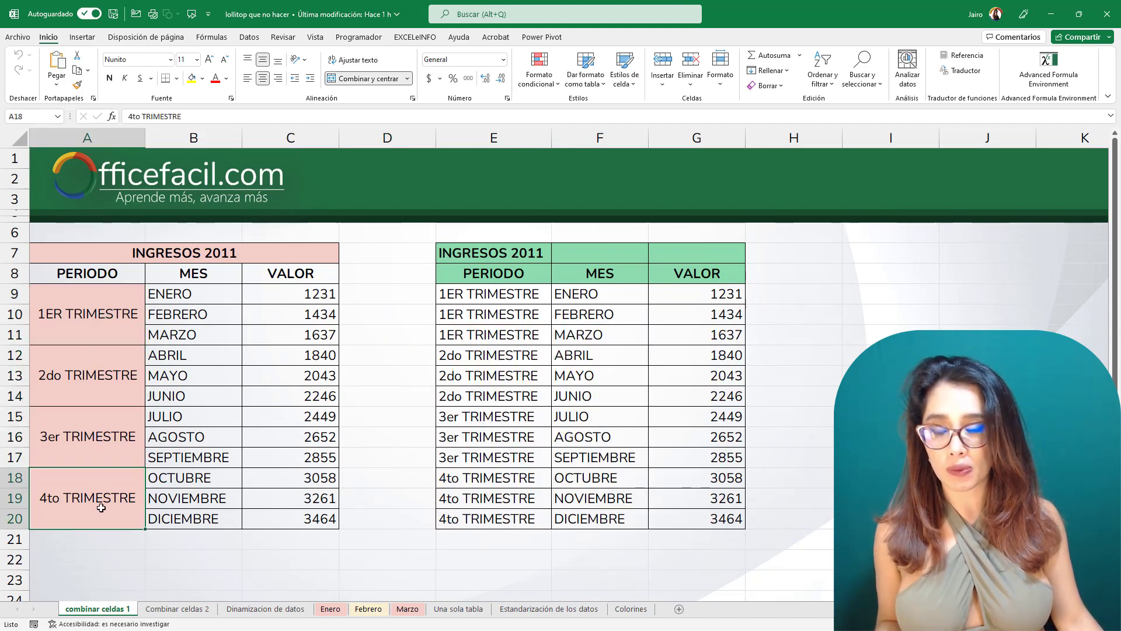
pyautogui.click(109, 368)
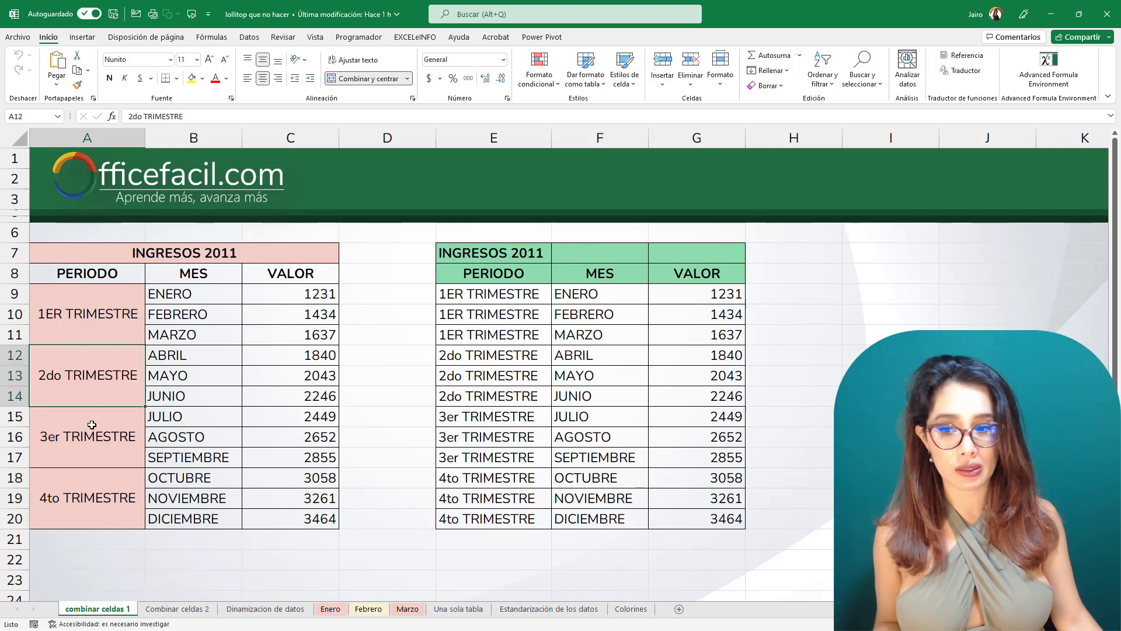
pyautogui.click(92, 430)
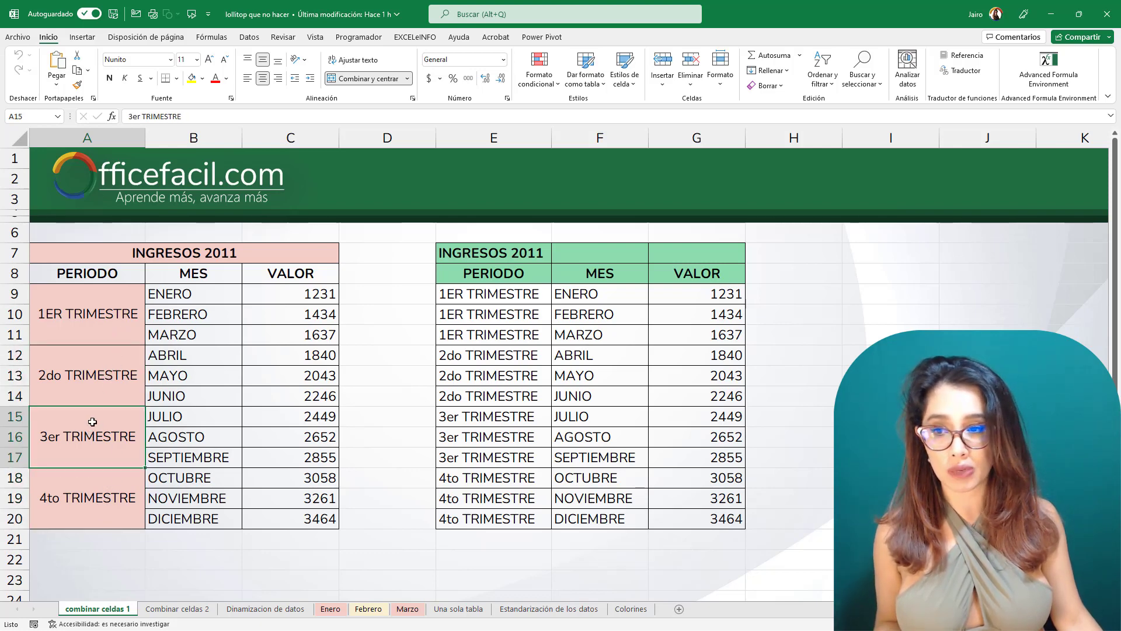
# Try filtering the pink table's PERIODO column to only 1ER TRIMESTRE, and remove the filter again
pyautogui.click(122, 270)
pyautogui.hotkey('ctrl', 'shift', 'l')
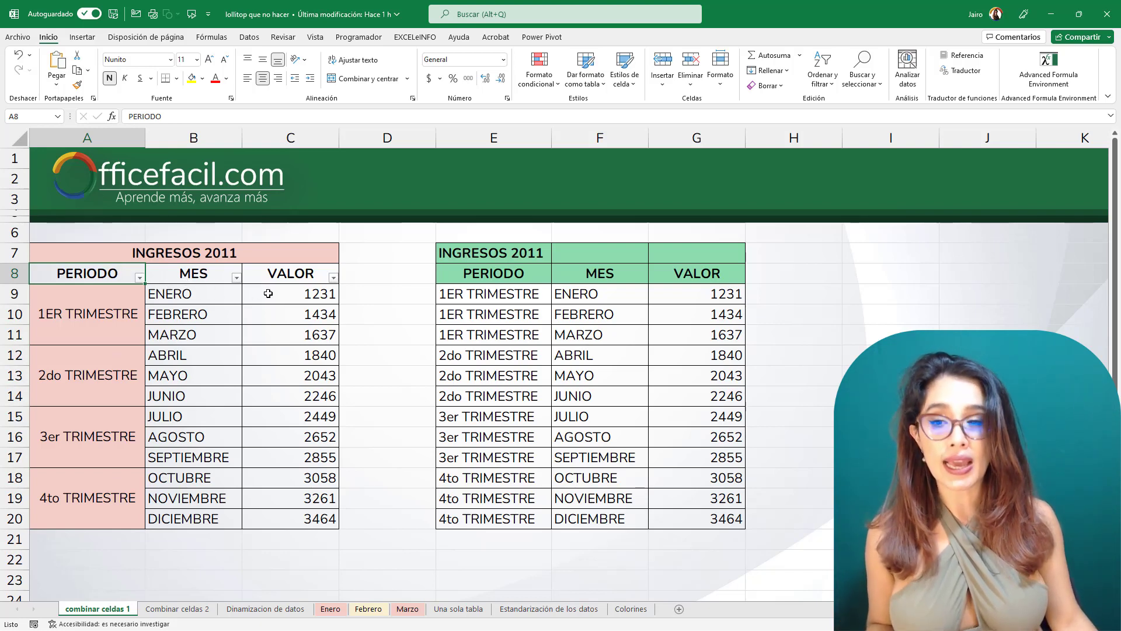
pyautogui.moveTo(280, 294); pyautogui.dragTo(277, 334)
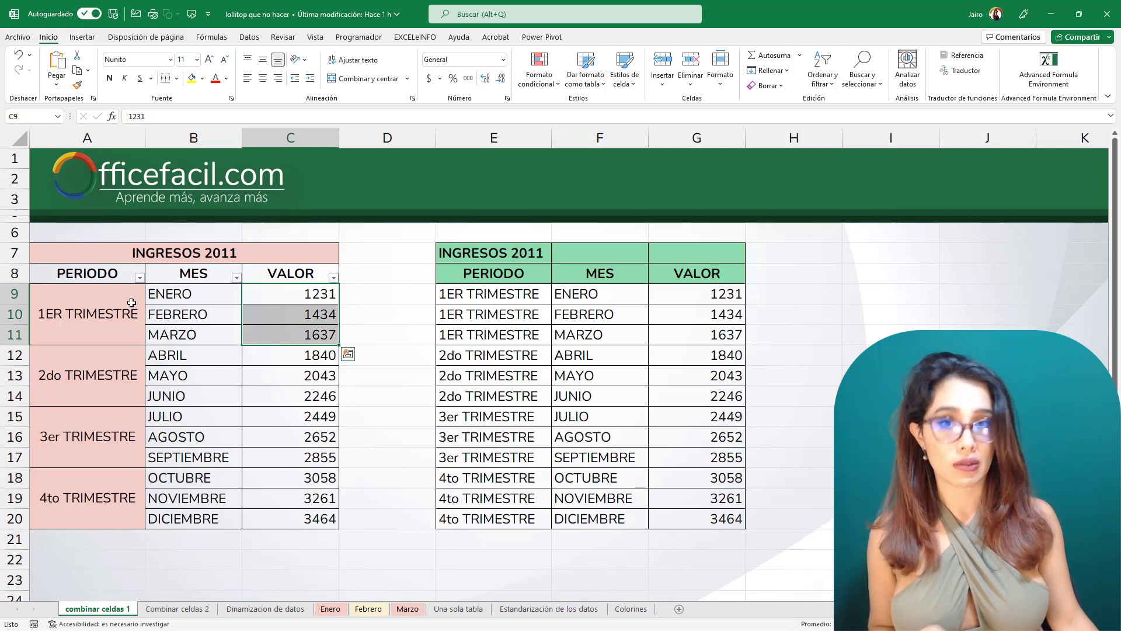
pyautogui.click(139, 277)
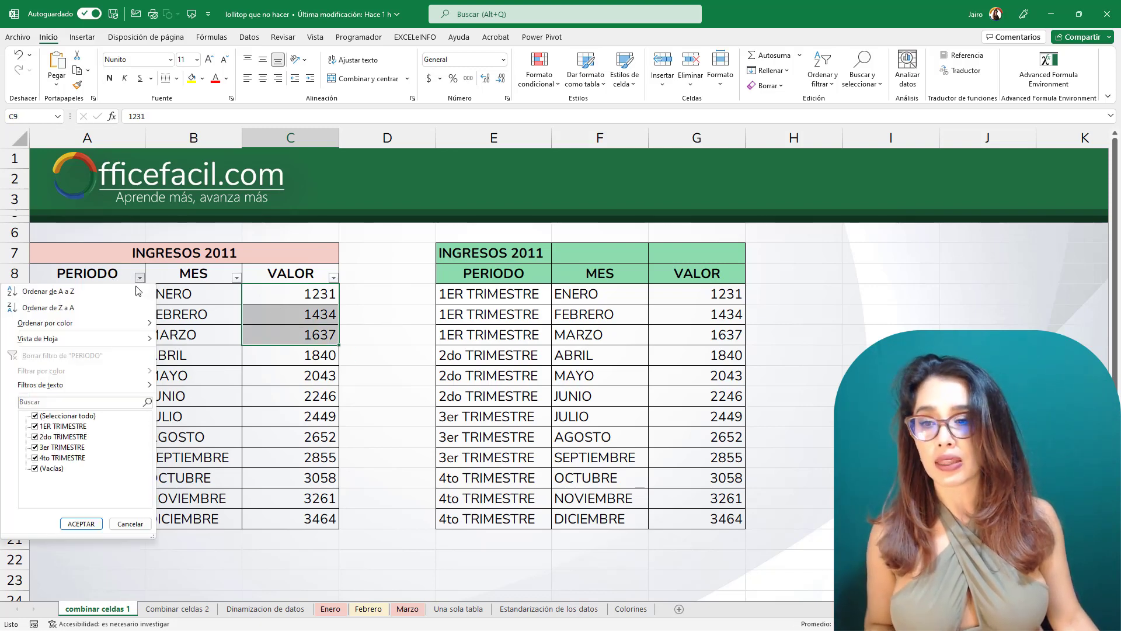
pyautogui.click(88, 416)
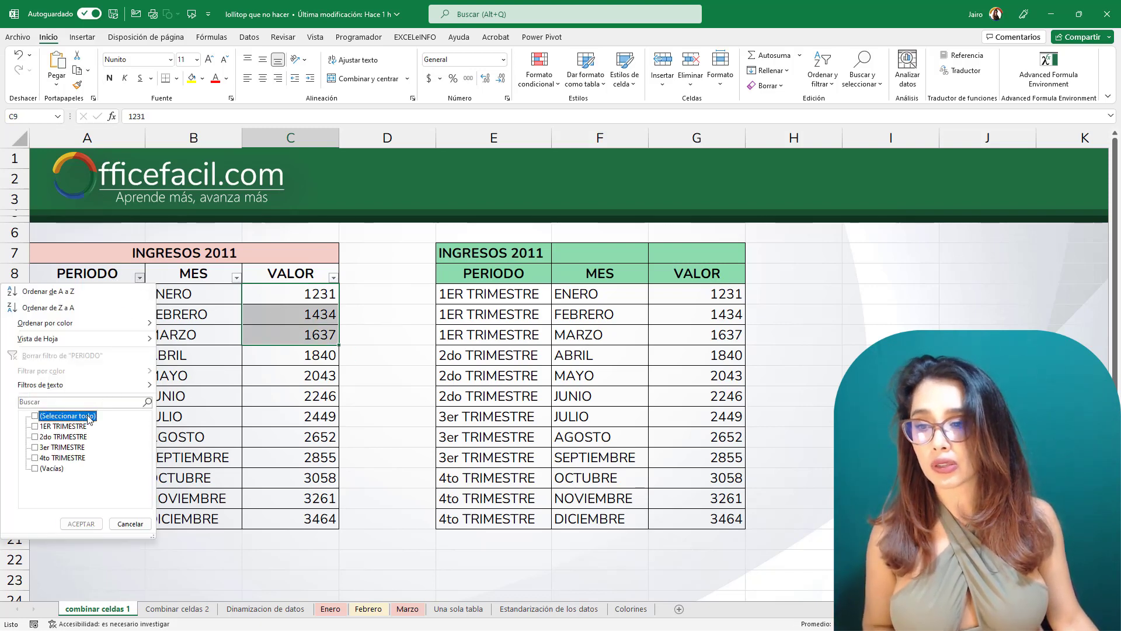
pyautogui.click(45, 429)
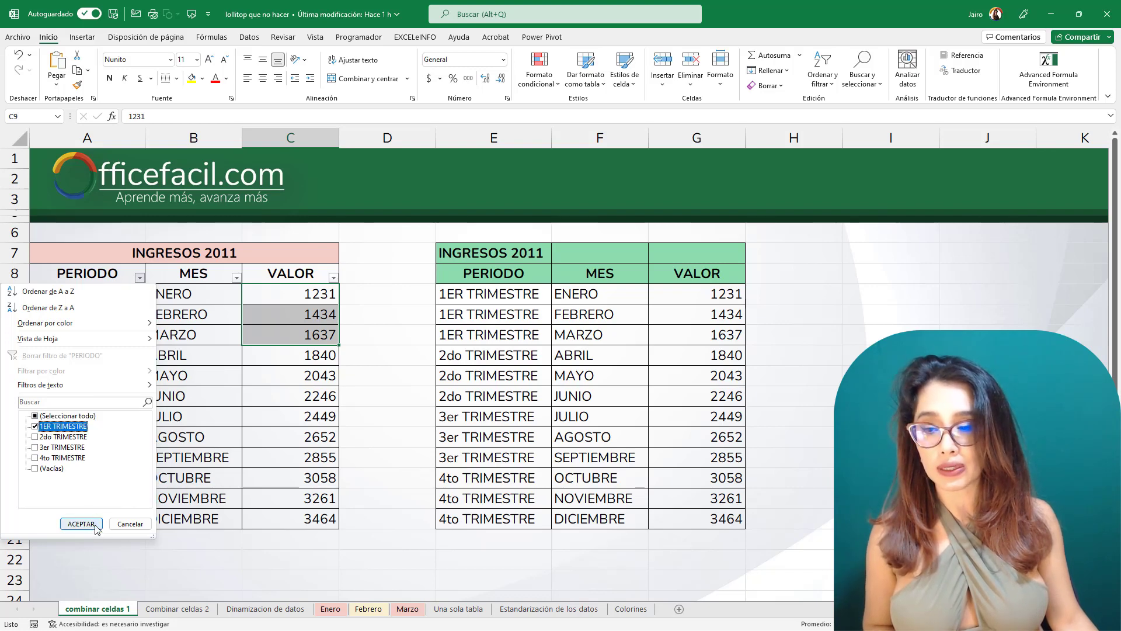
pyautogui.click(96, 524)
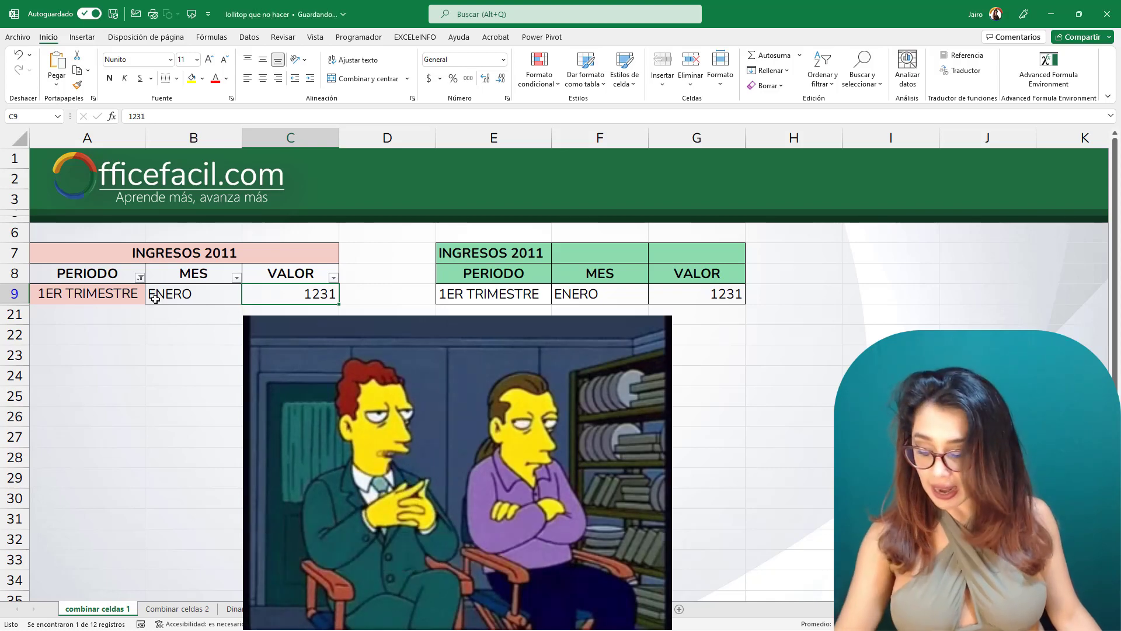
pyautogui.hotkey('ctrl', 'shift', 'l')
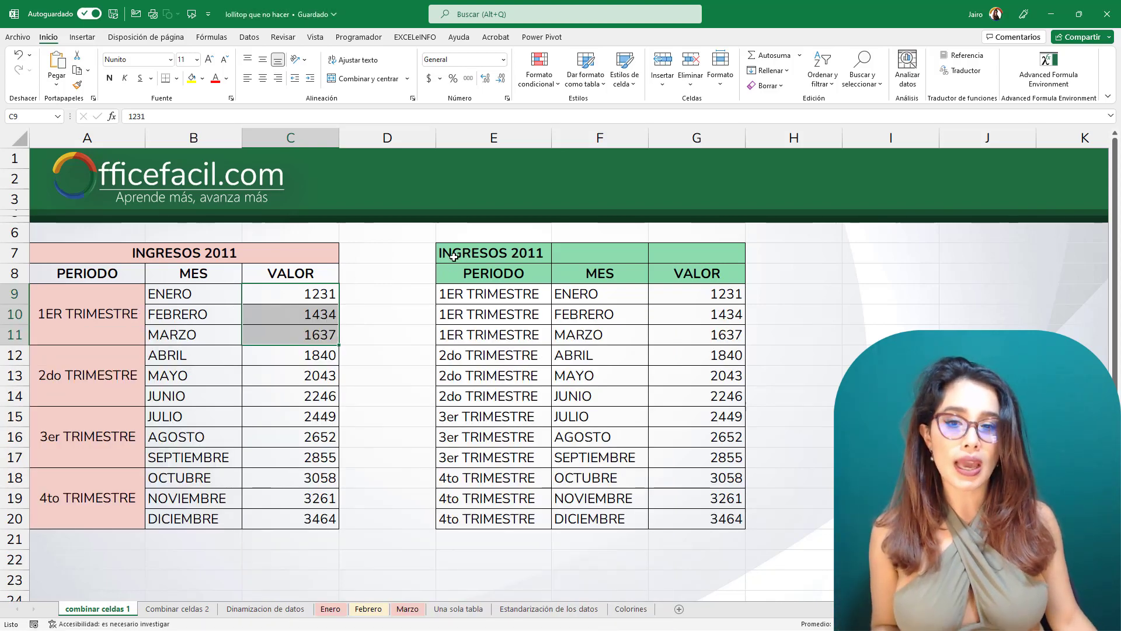
# Examine the green INGRESOS 2011 table and its unmerged 1ER TRIMESTRE cells in the PERIODO column
pyautogui.moveTo(449, 254); pyautogui.dragTo(724, 514)
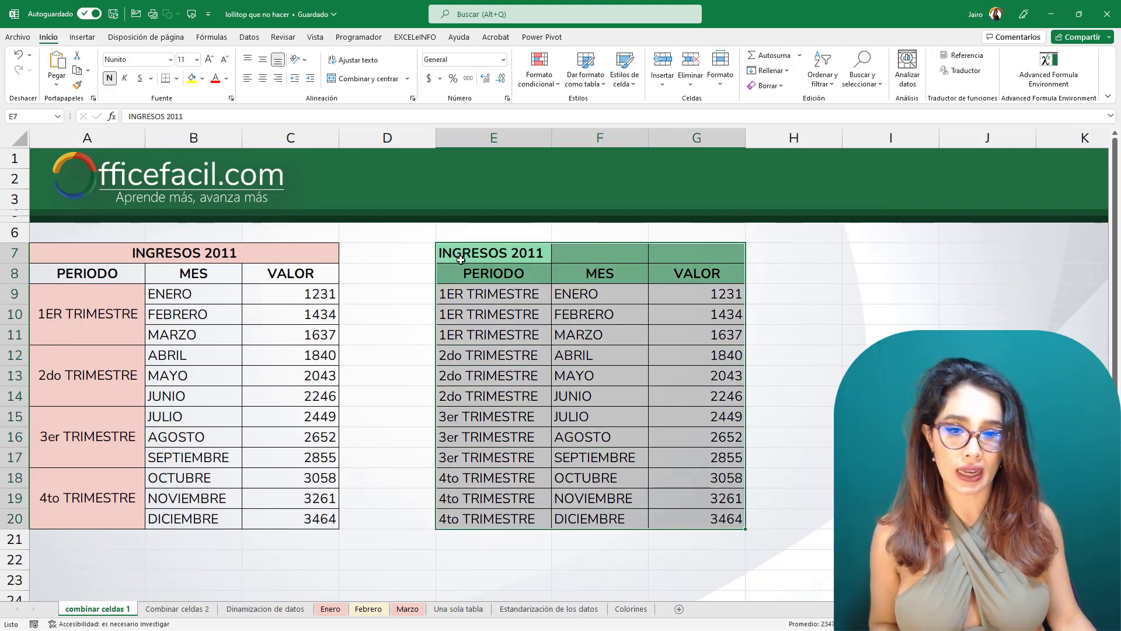
pyautogui.moveTo(472, 294); pyautogui.dragTo(568, 315)
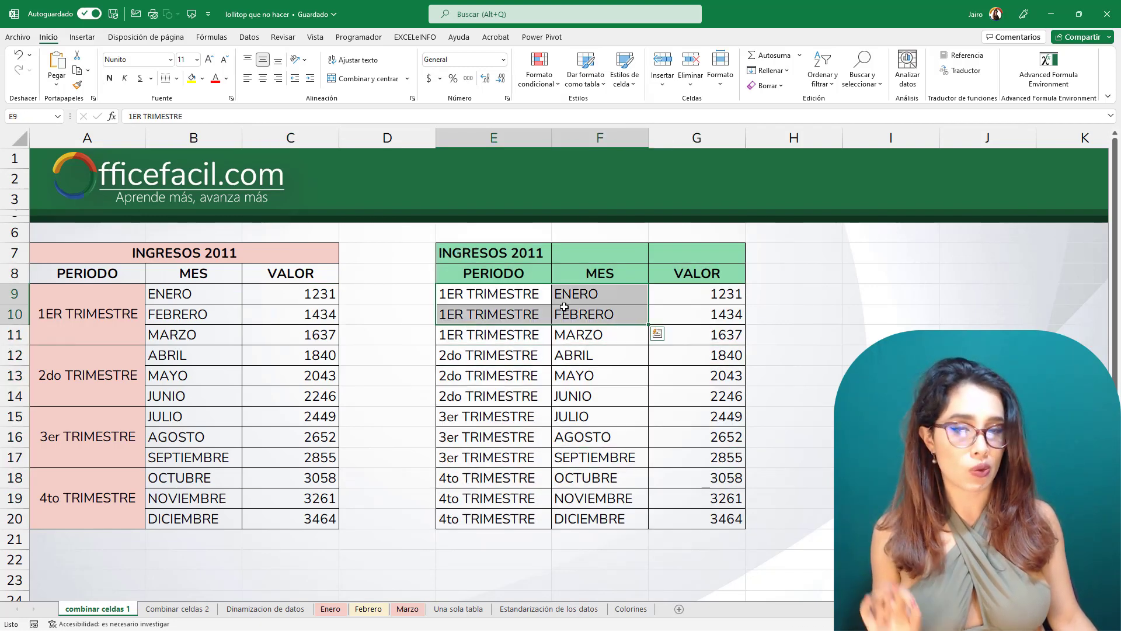
pyautogui.click(475, 291)
pyautogui.moveTo(476, 291); pyautogui.dragTo(478, 333)
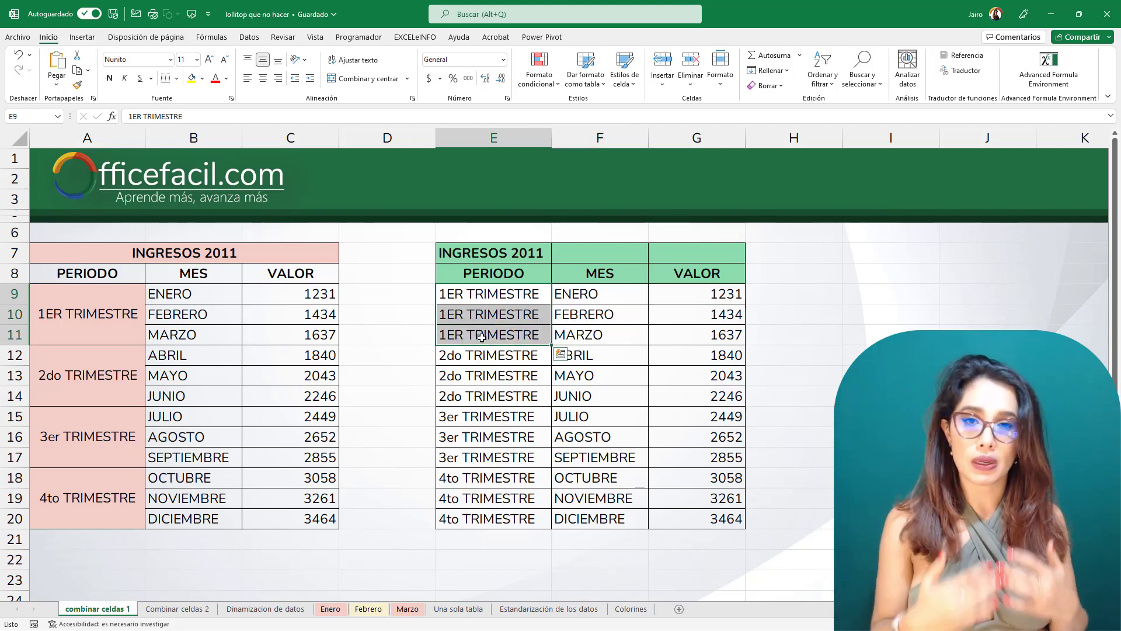
# Add filters to the green table's header row and filter PERIODO to show only 1ER TRIMESTRE
pyautogui.click(482, 272)
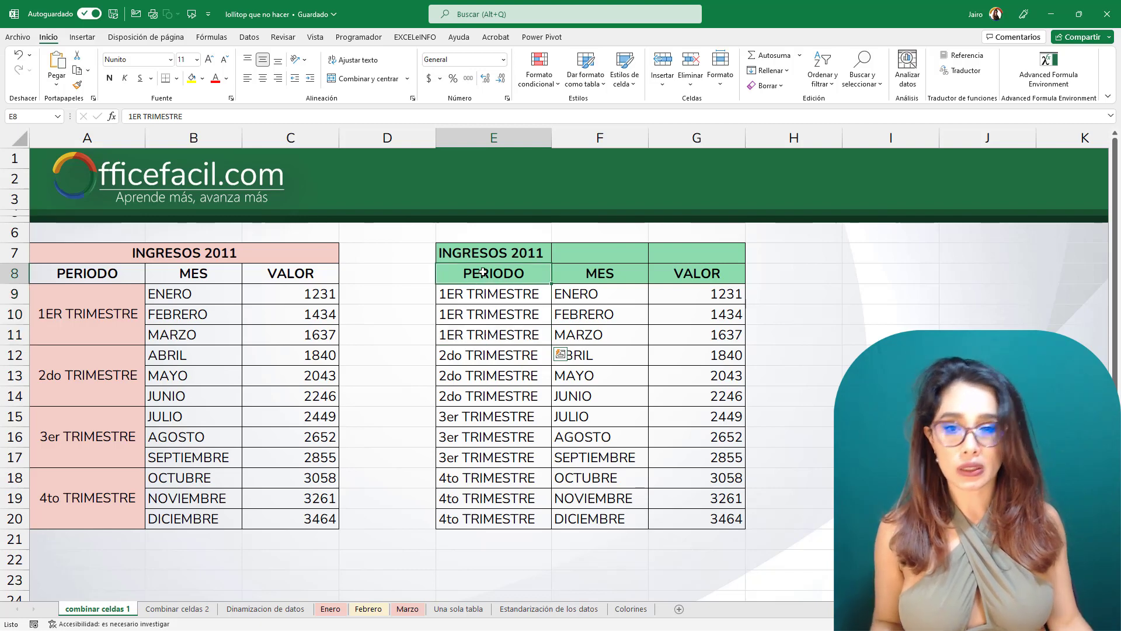
pyautogui.hotkey('ctrl', 'shift', 'l')
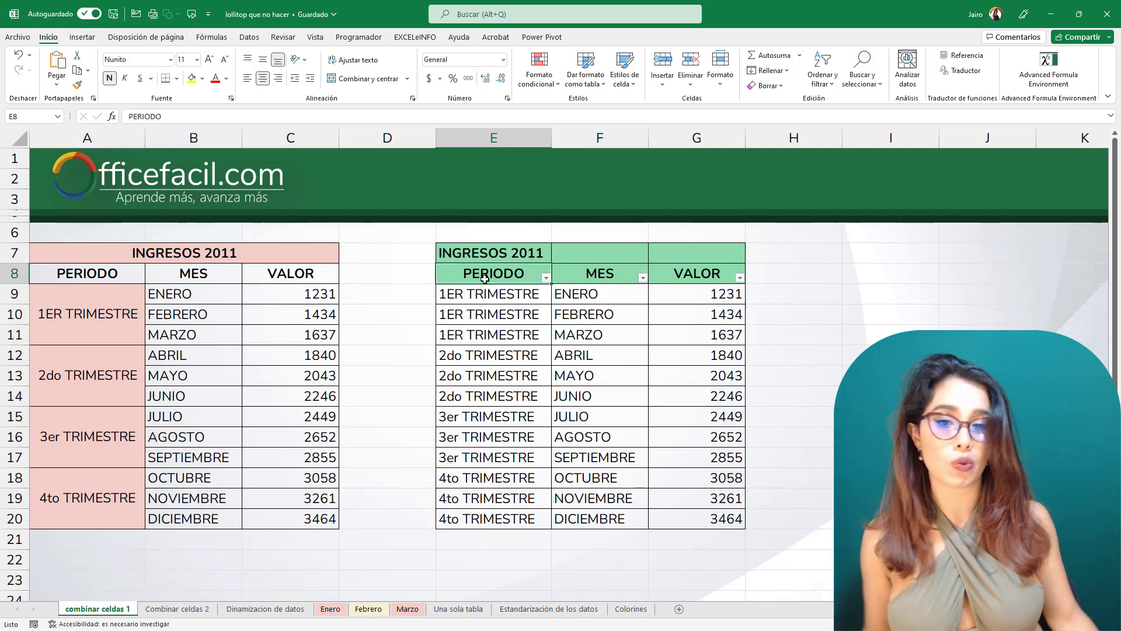
pyautogui.click(546, 278)
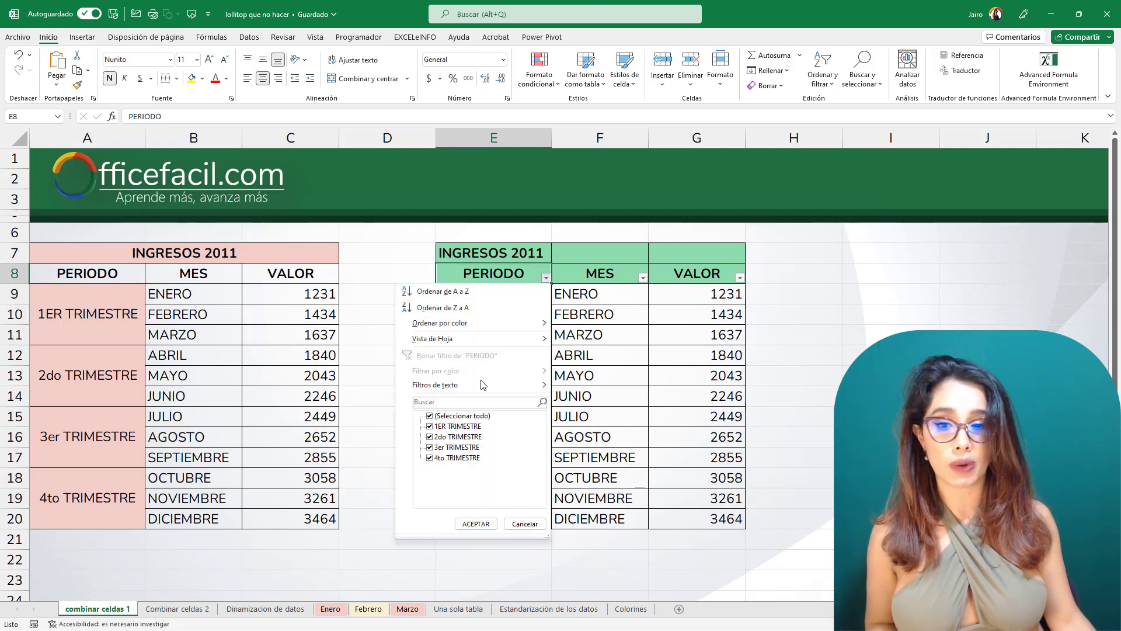
pyautogui.click(464, 415)
pyautogui.click(455, 427)
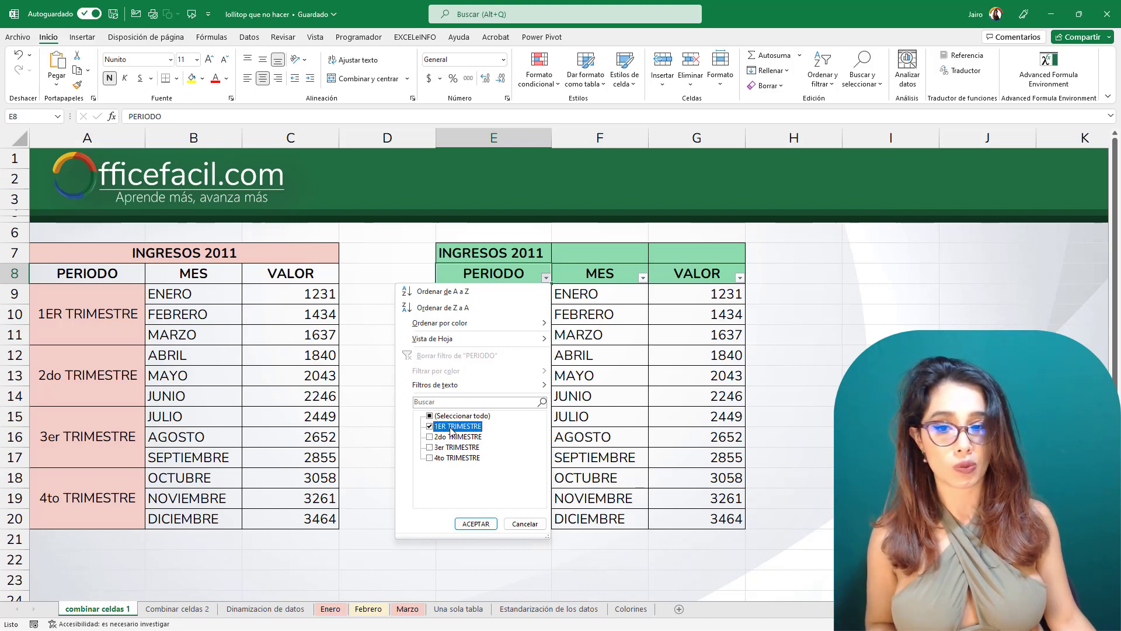
pyautogui.click(476, 524)
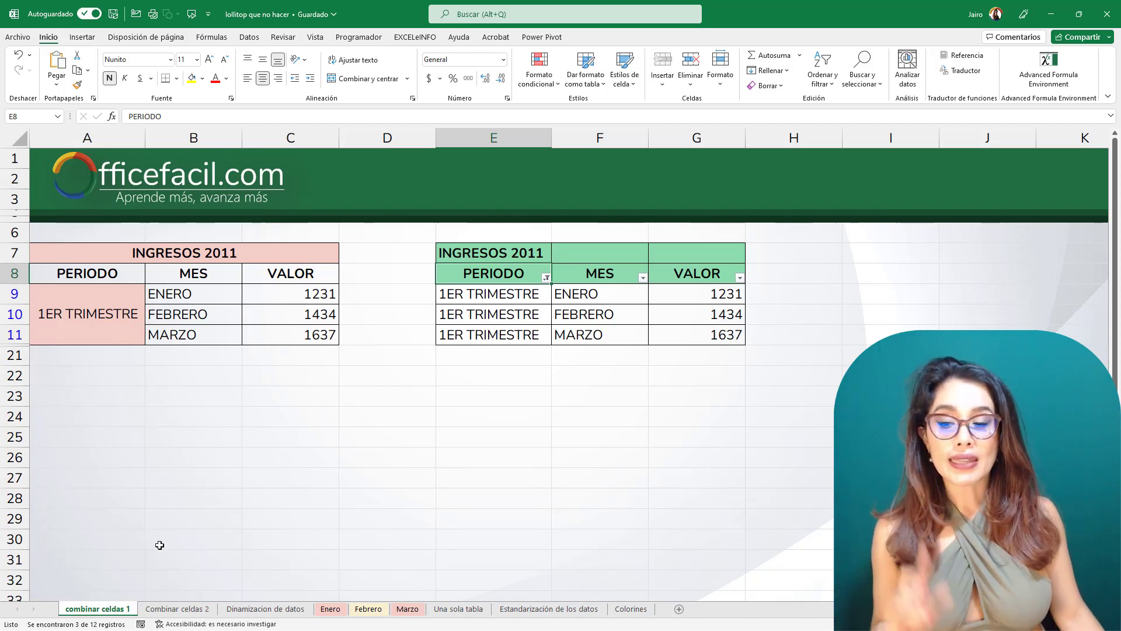
# On the Combinar celdas 2 sheet, compare the merged INGRESOS and GASTOS headers with the green table's single-row headers
pyautogui.click(177, 609)
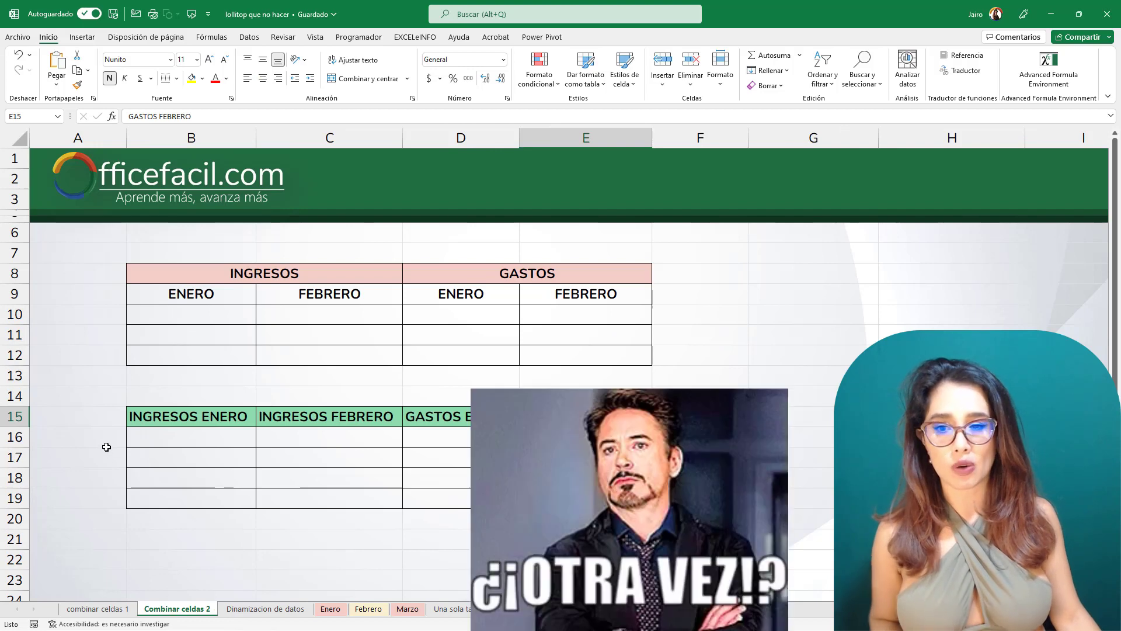
pyautogui.click(203, 277)
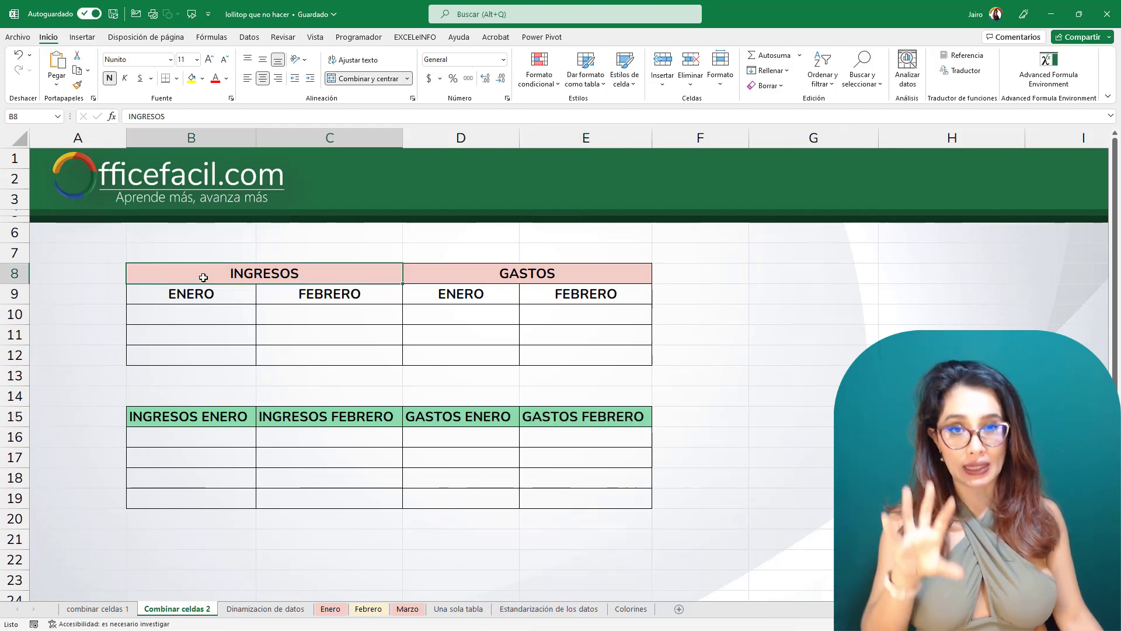
pyautogui.click(331, 291)
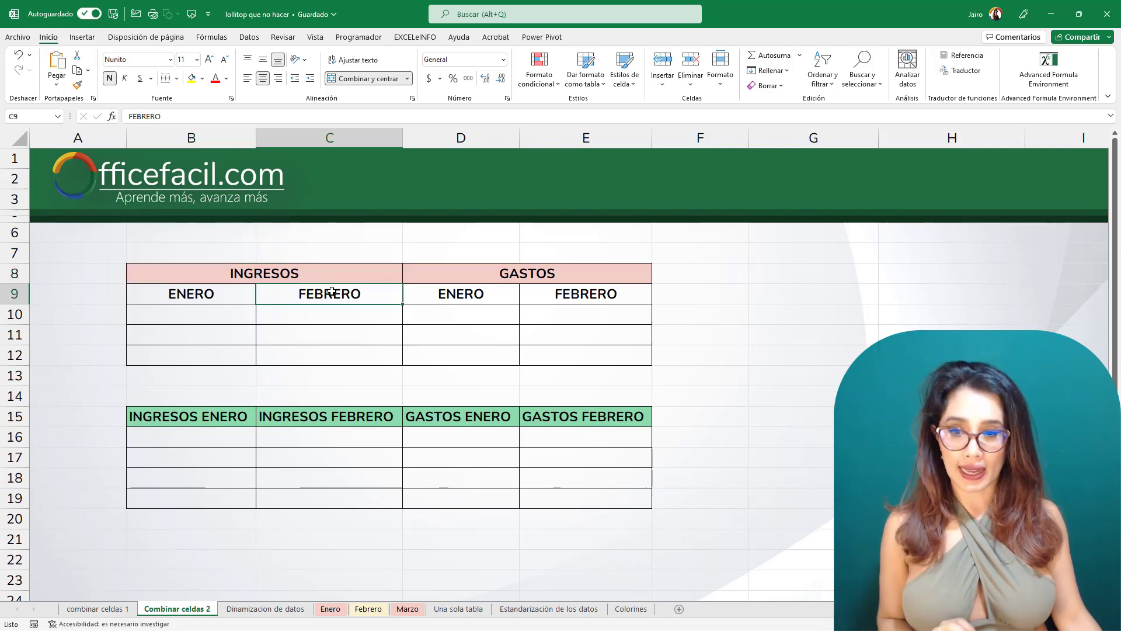
pyautogui.click(579, 295)
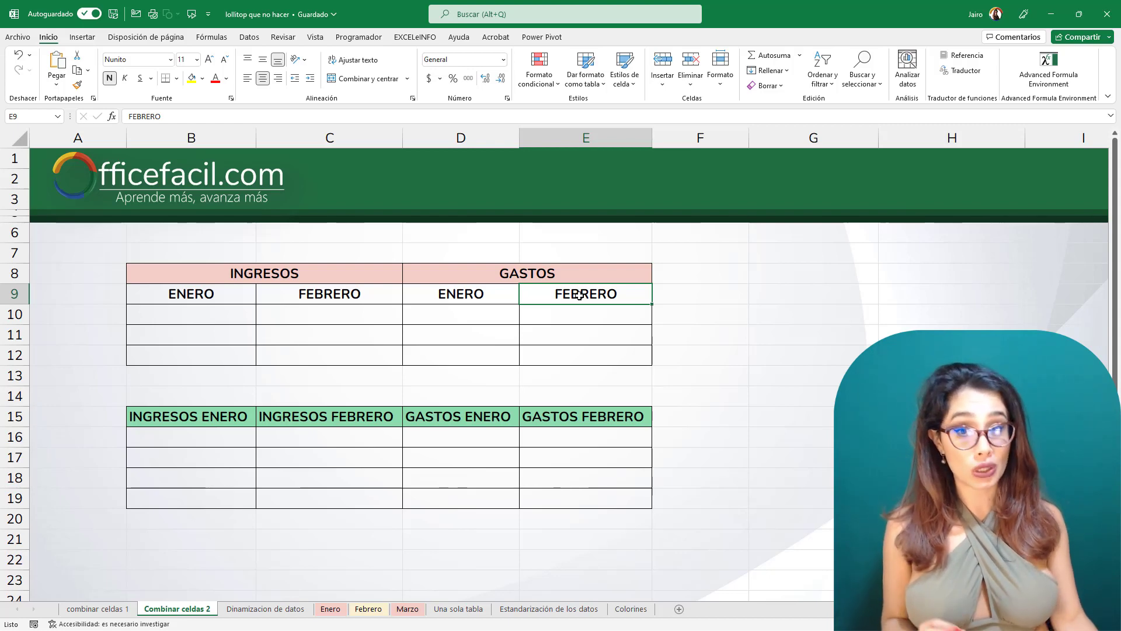
pyautogui.click(175, 417)
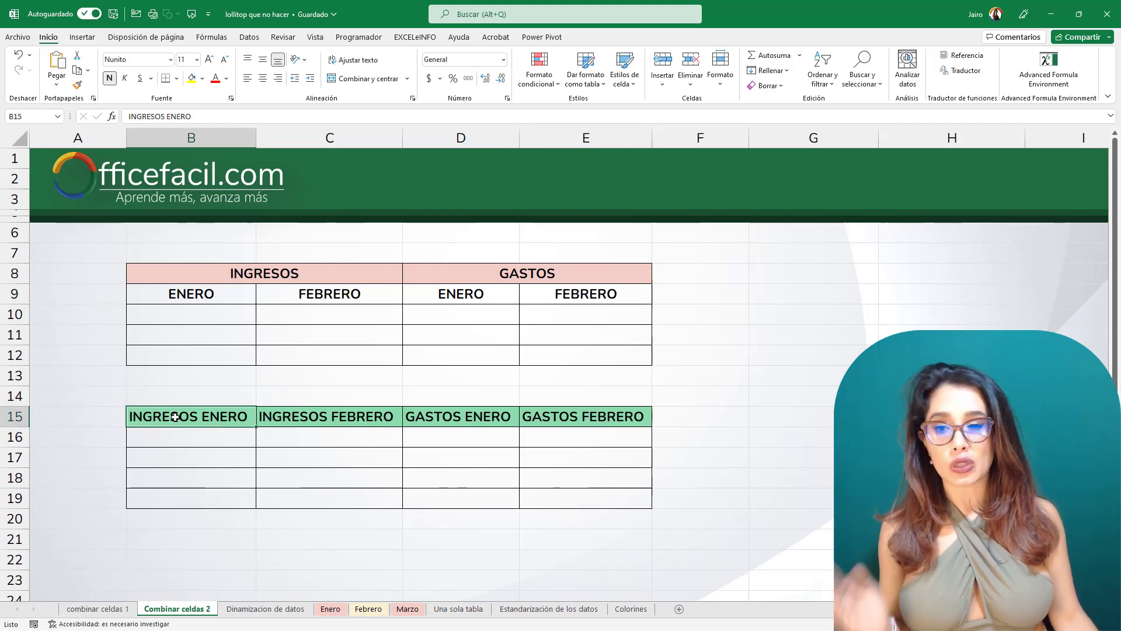
pyautogui.click(292, 420)
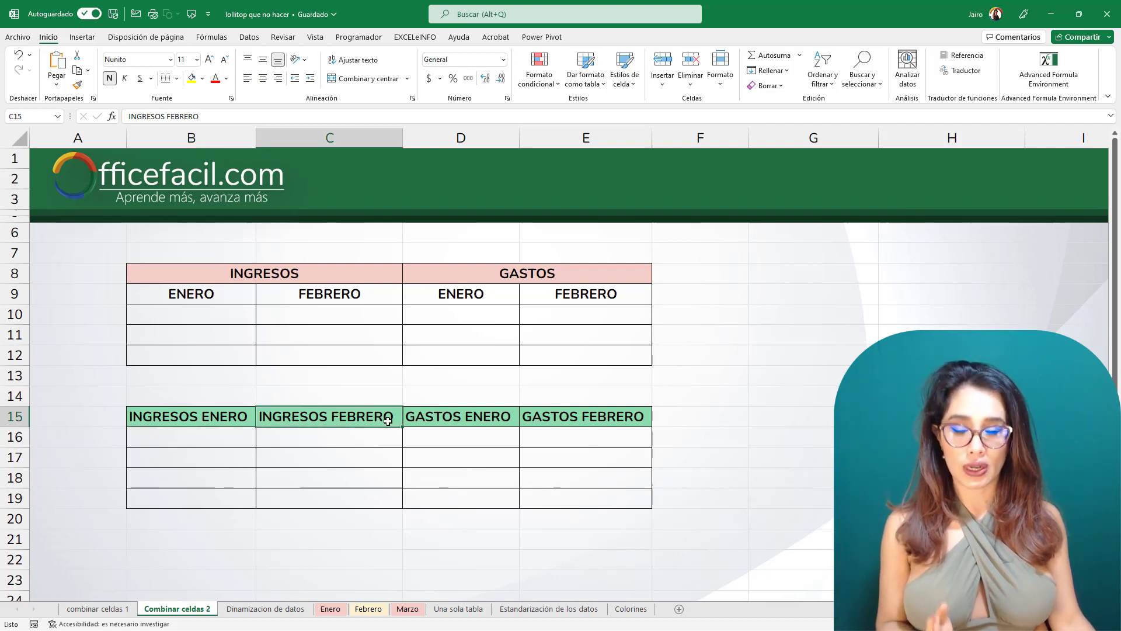
pyautogui.click(409, 419)
pyautogui.click(605, 418)
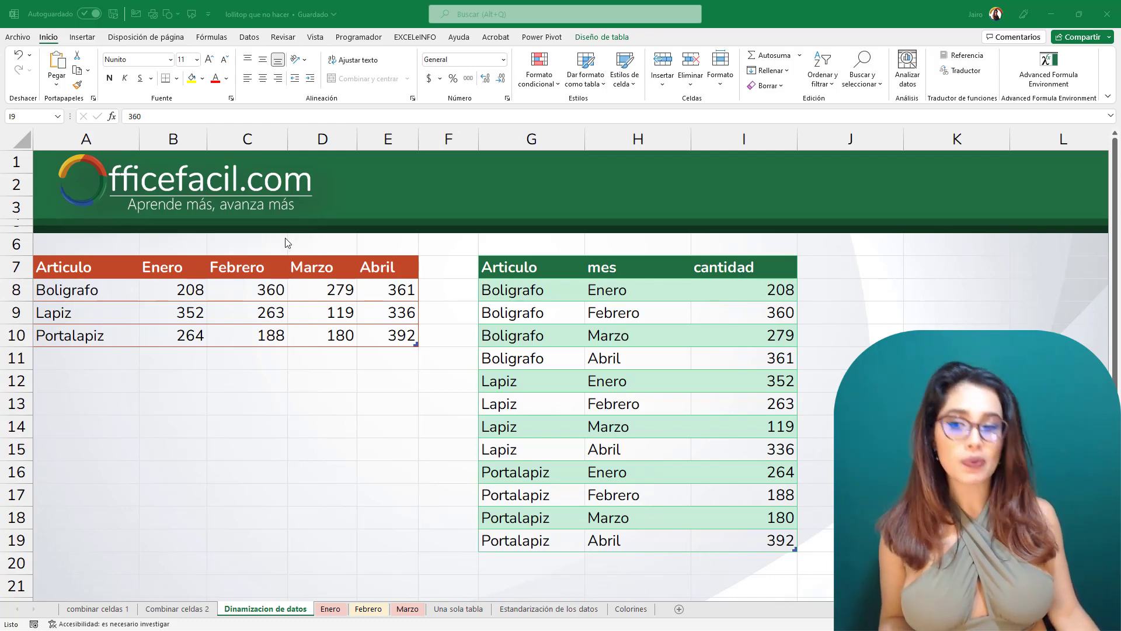
# Compare the red table with months as columns against the green list on the Dinamizacion de datos sheet
pyautogui.click(132, 257)
pyautogui.moveTo(94, 267); pyautogui.dragTo(395, 341)
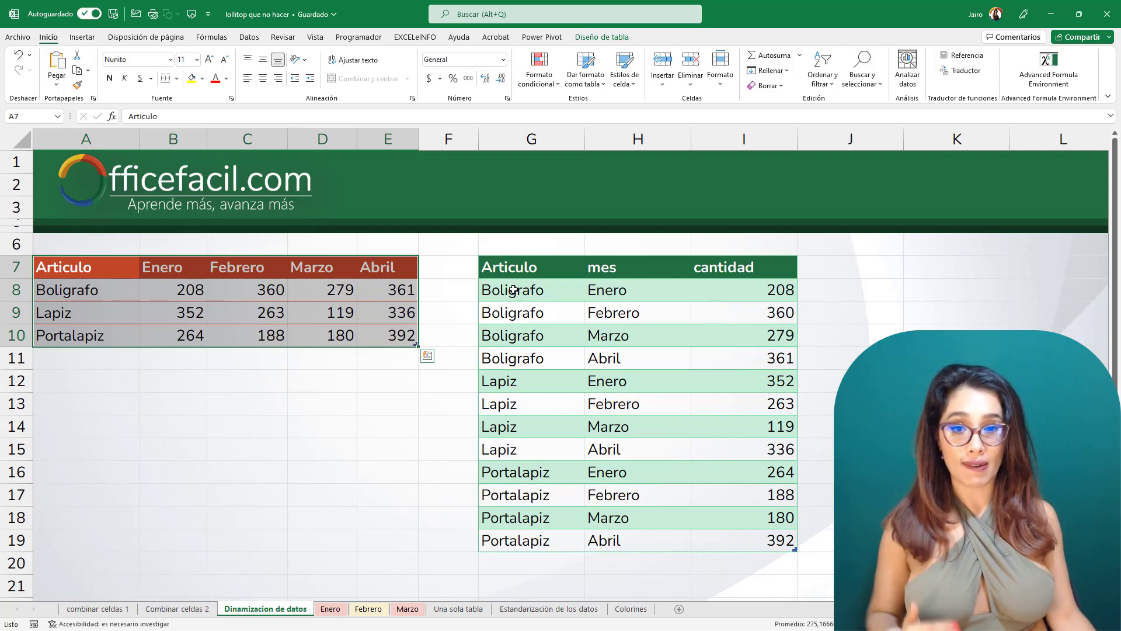
pyautogui.moveTo(512, 269); pyautogui.dragTo(731, 530)
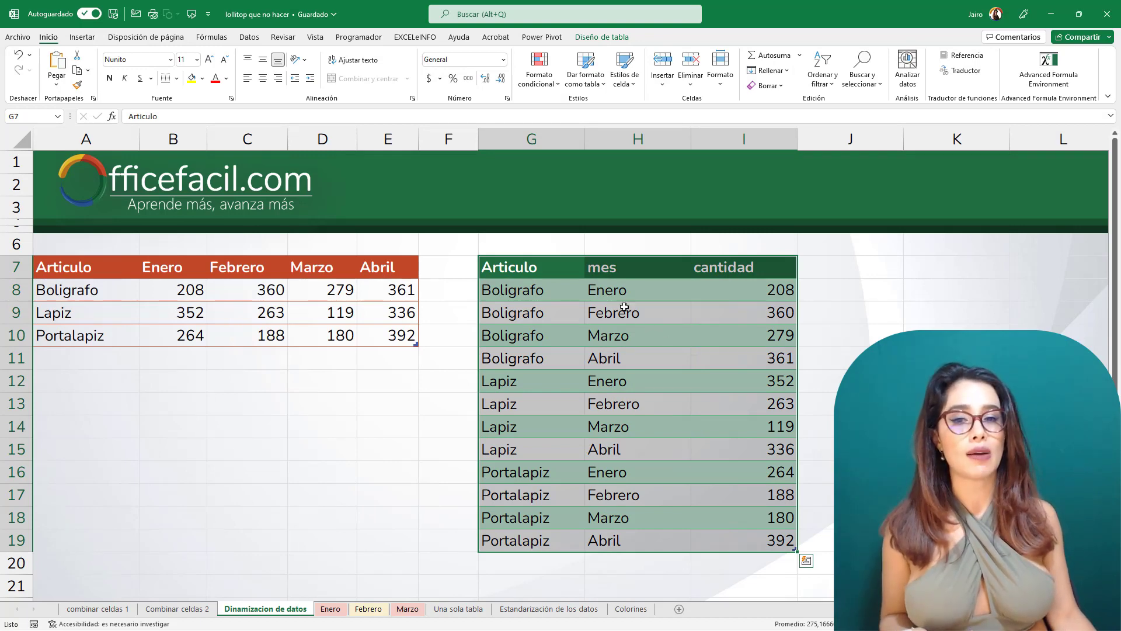
# Examine the green table's Articulo, mes and cantidad headers and its rows for Boligrafo, Lapiz and Portalapiz
pyautogui.click(546, 268)
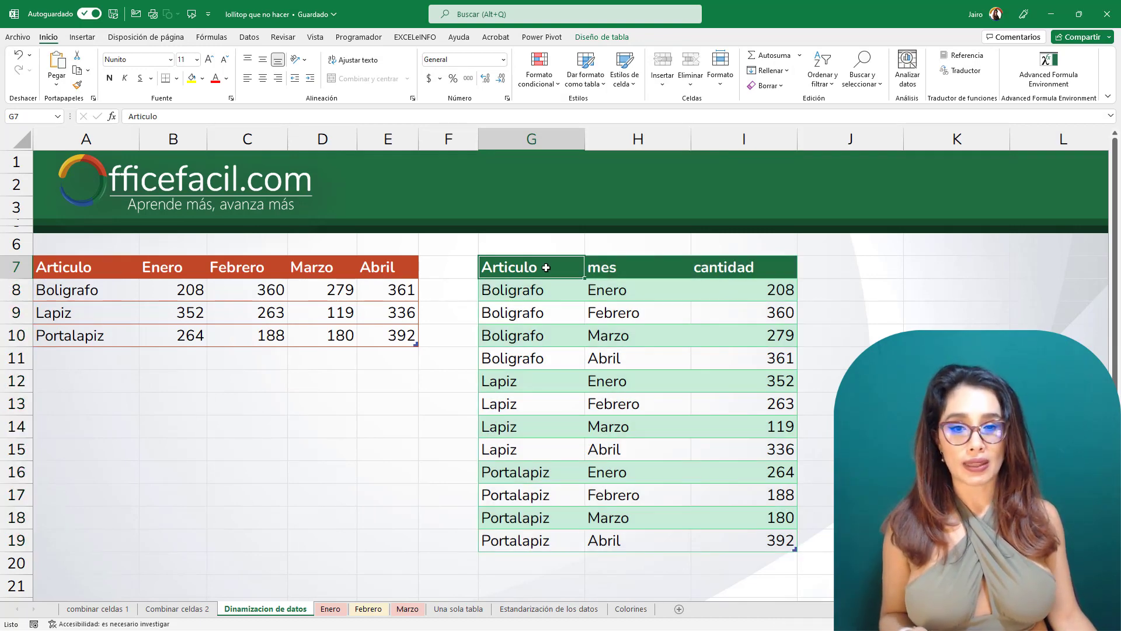
pyautogui.click(634, 272)
pyautogui.click(776, 269)
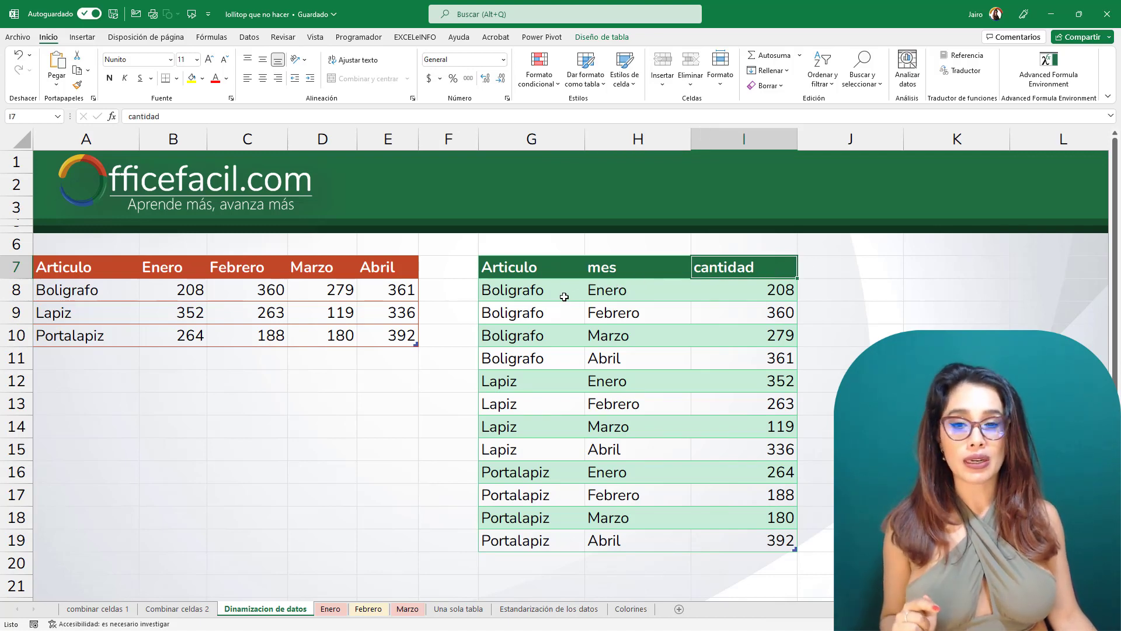
pyautogui.moveTo(504, 293); pyautogui.dragTo(733, 292)
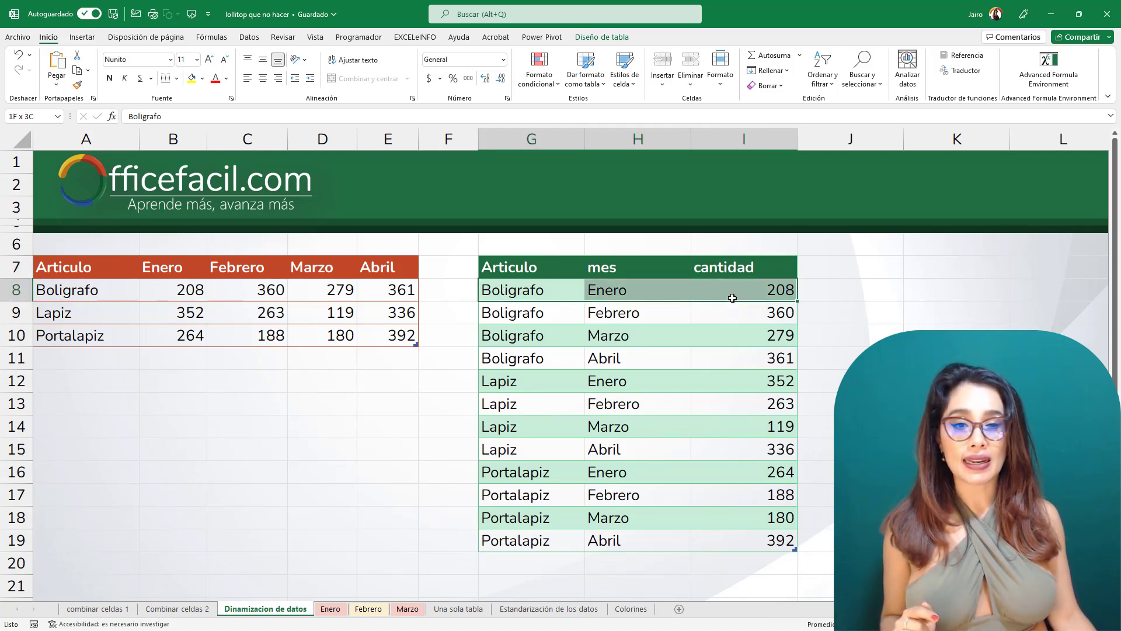
pyautogui.moveTo(527, 312); pyautogui.dragTo(730, 321)
pyautogui.click(500, 333)
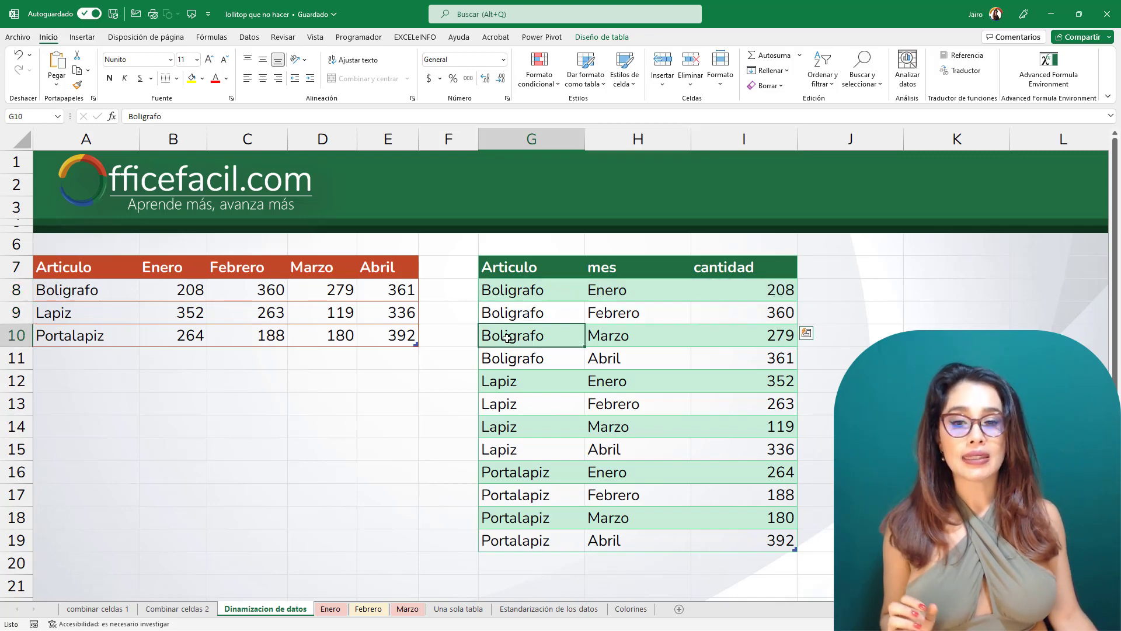
pyautogui.click(512, 351)
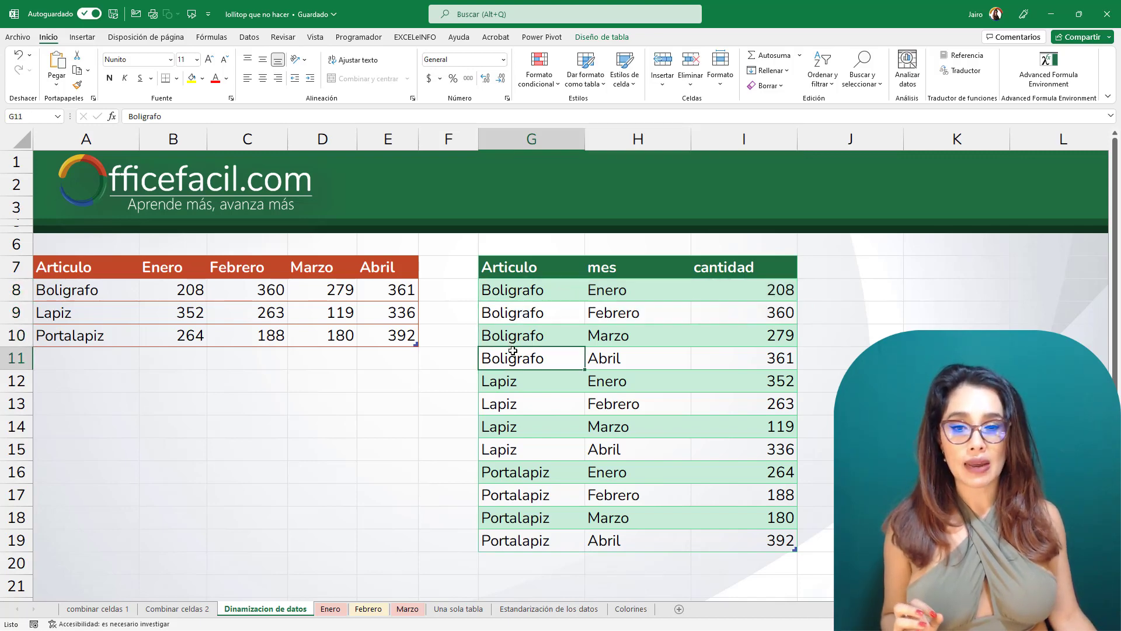
pyautogui.click(507, 383)
pyautogui.click(516, 474)
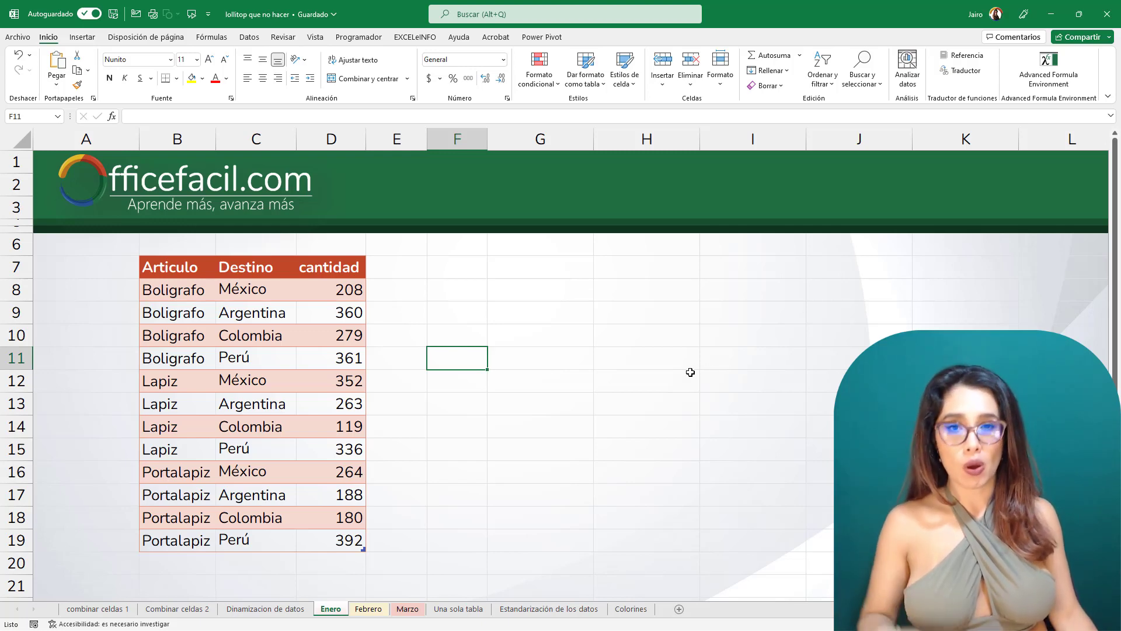
# Compare the separate Enero, Febrero and Marzo sheets with the combined Mes, Articulo, Destino and cantidad table on the Una sola tabla sheet
pyautogui.click(379, 608)
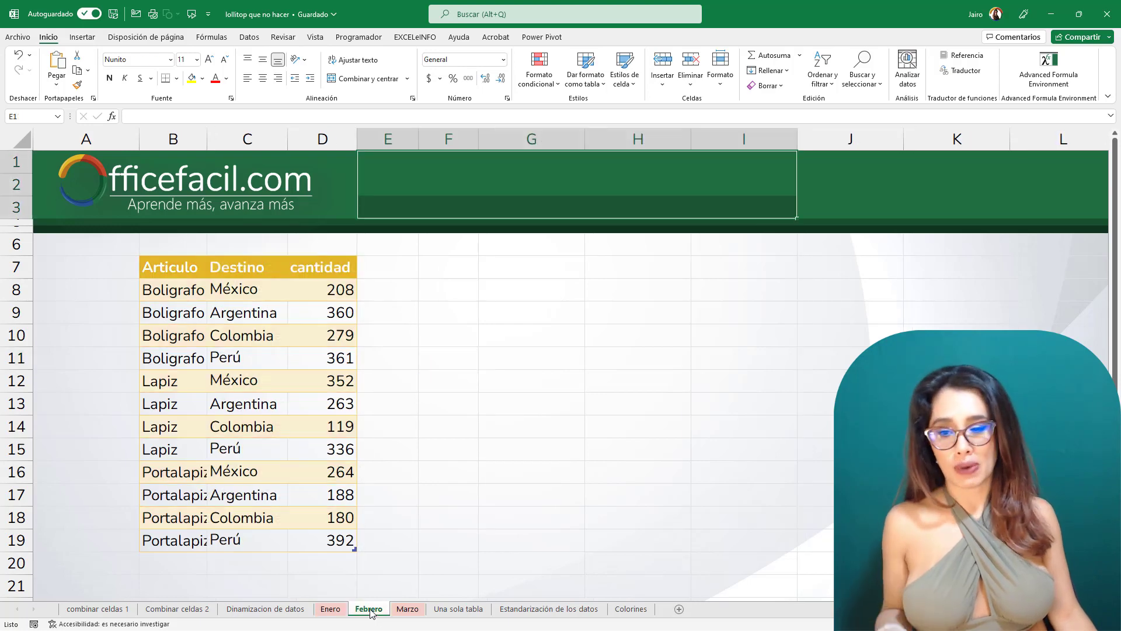
pyautogui.click(407, 609)
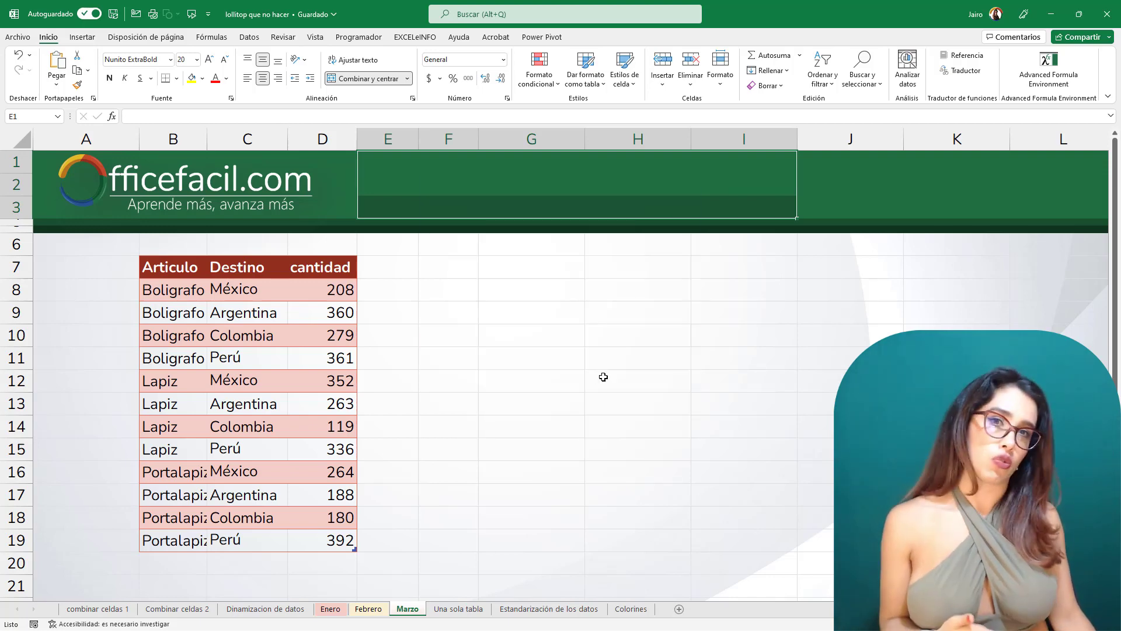
pyautogui.click(455, 609)
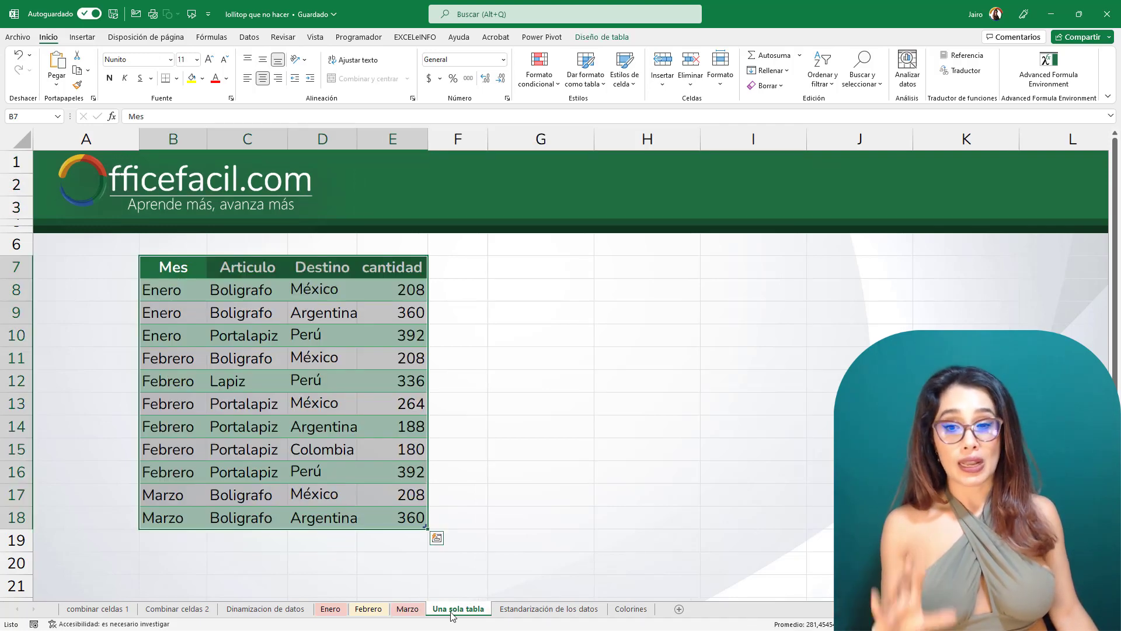
pyautogui.click(408, 394)
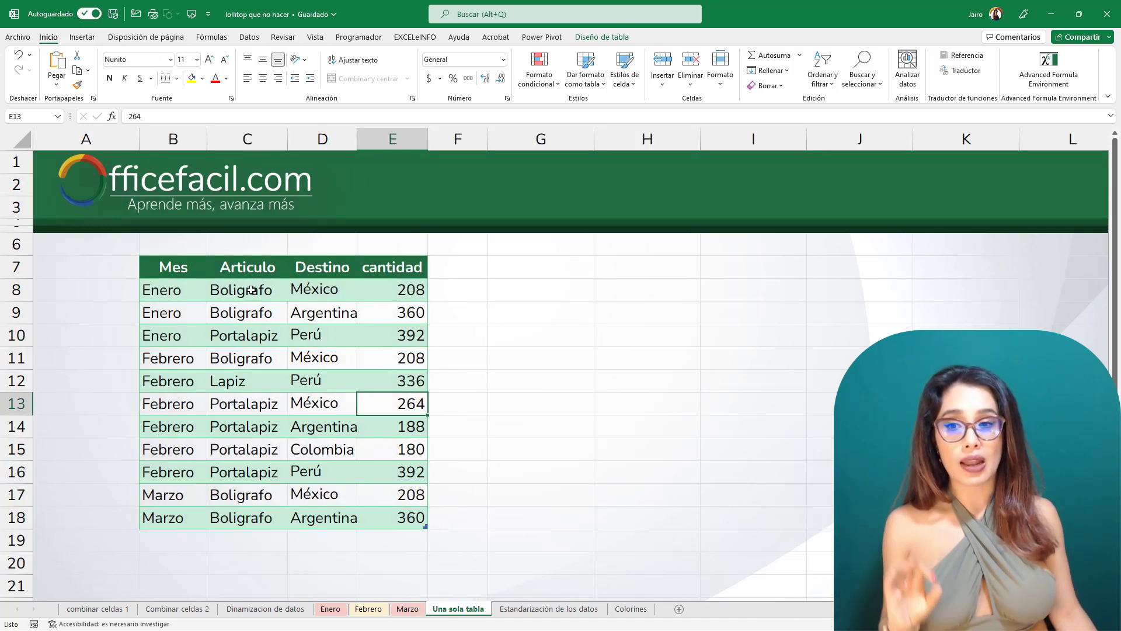
pyautogui.moveTo(153, 270); pyautogui.dragTo(388, 508)
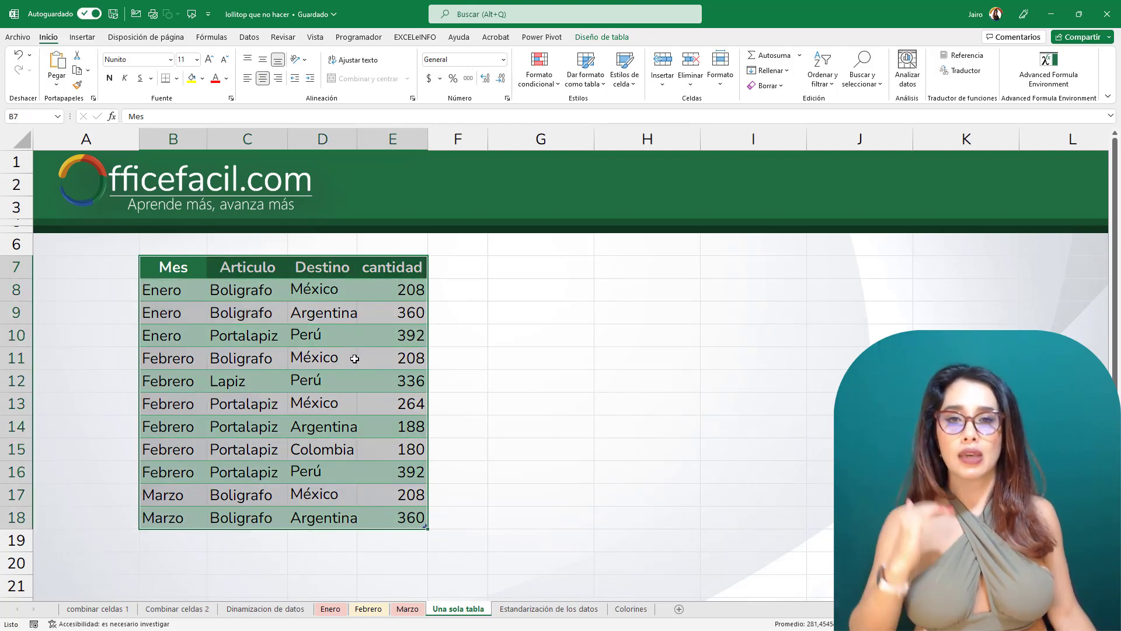
pyautogui.click(342, 386)
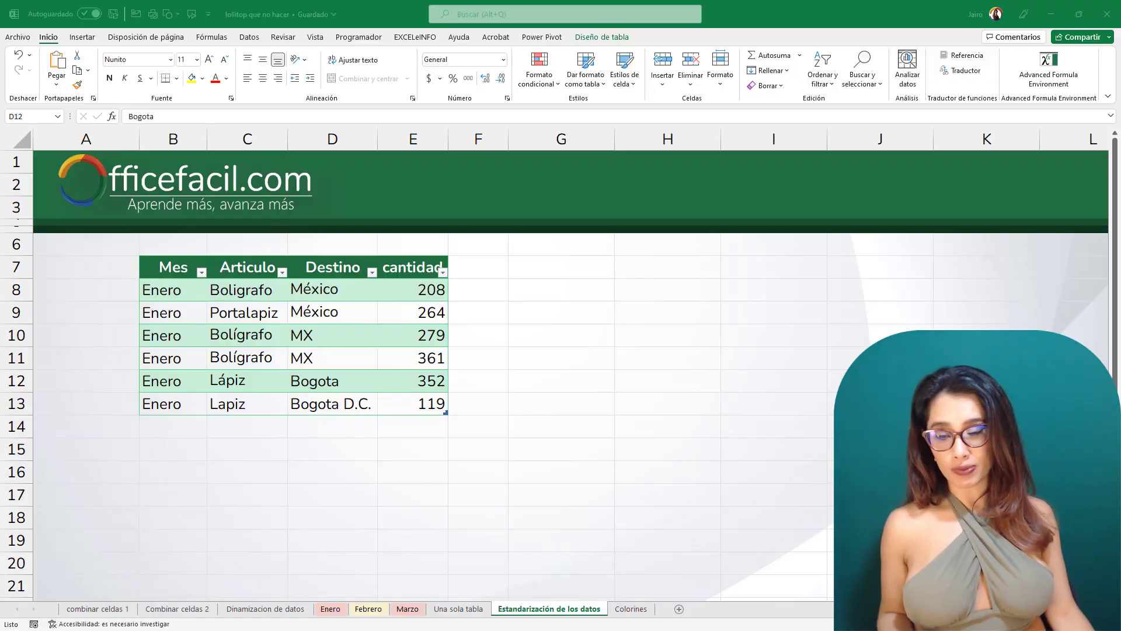
# Examine the inconsistent Destino entries México, MX, Bogota and Bogota D.C. and the column's filter list on the Estandarización de los datos sheet
pyautogui.click(354, 287)
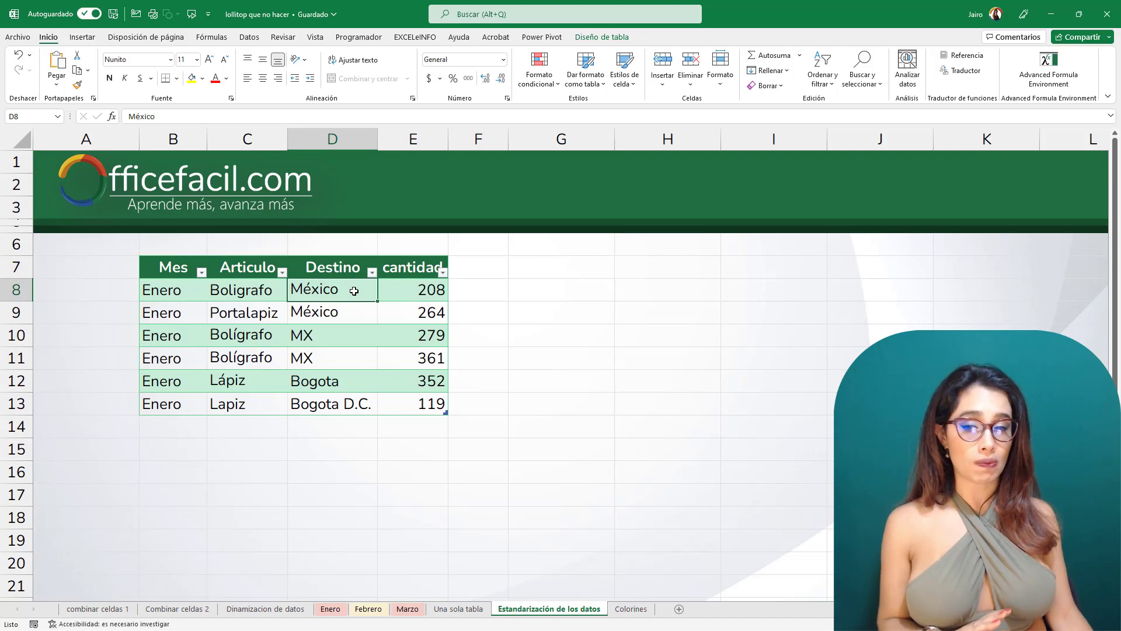
pyautogui.click(346, 402)
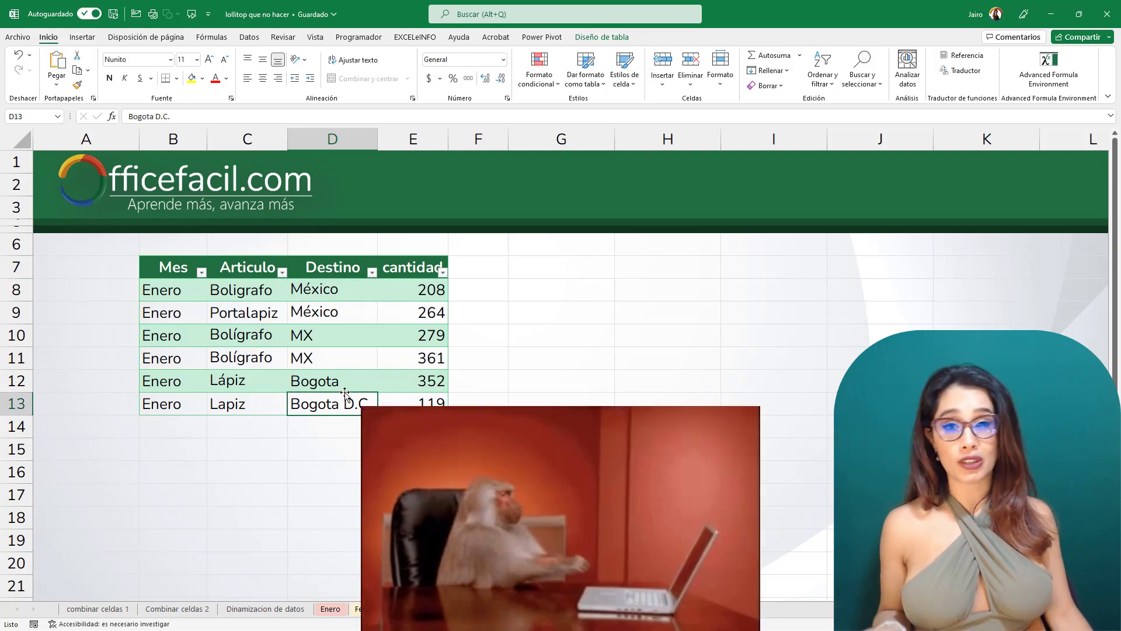
pyautogui.click(354, 334)
pyautogui.click(353, 378)
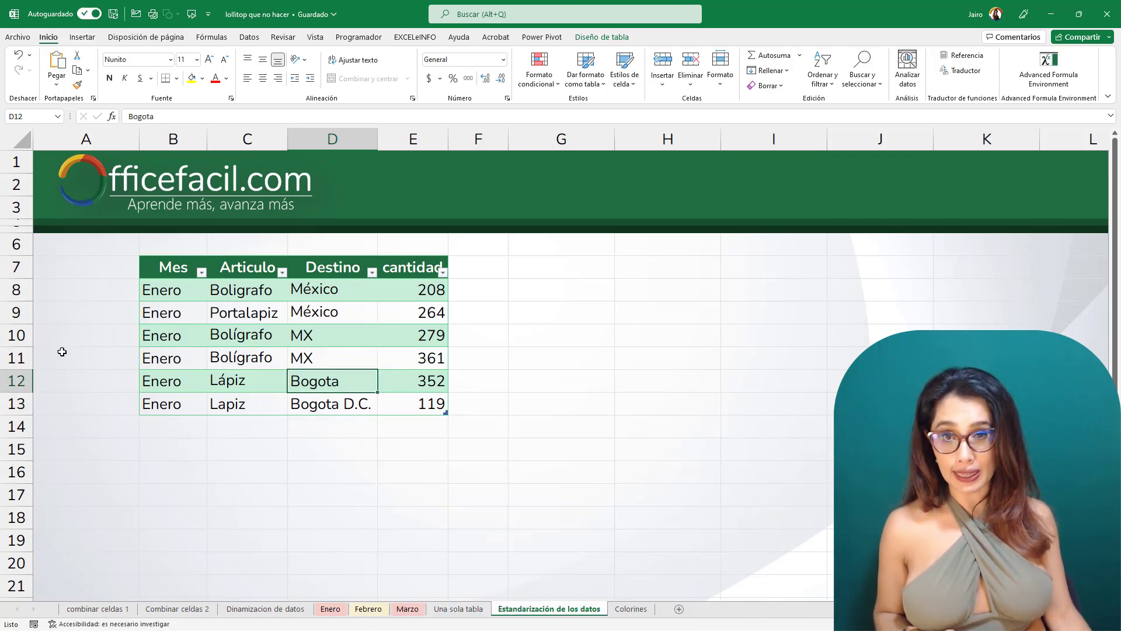
pyautogui.click(372, 272)
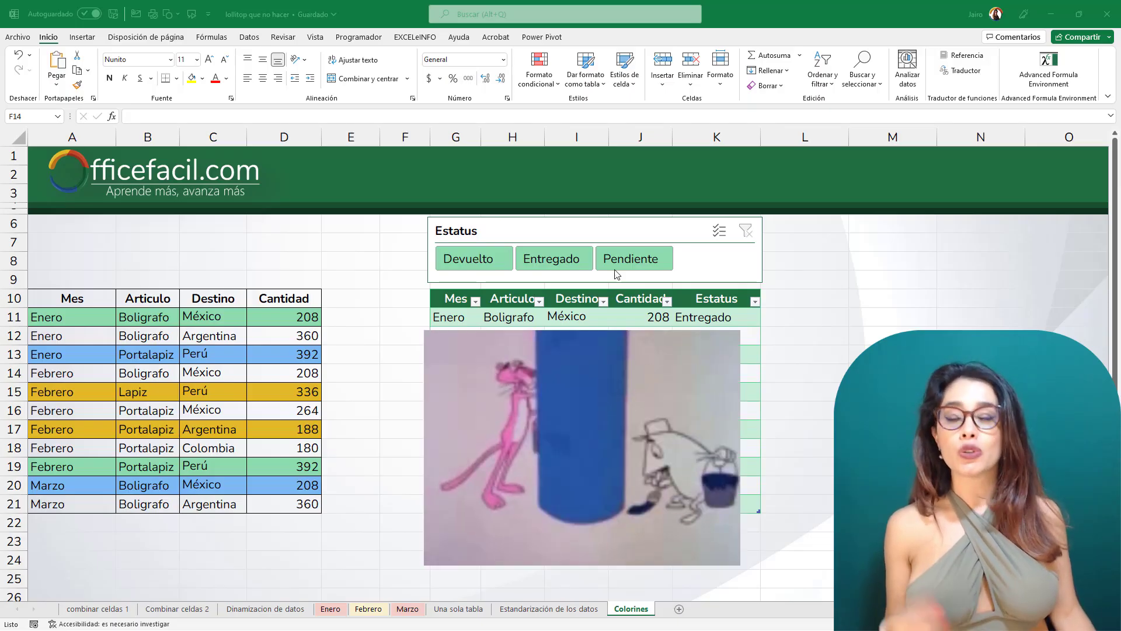
# Examine the colour-coded rows of the Mes, Articulo, Destino and Cantidad table on the Colorines sheet
pyautogui.moveTo(76, 294); pyautogui.dragTo(255, 501)
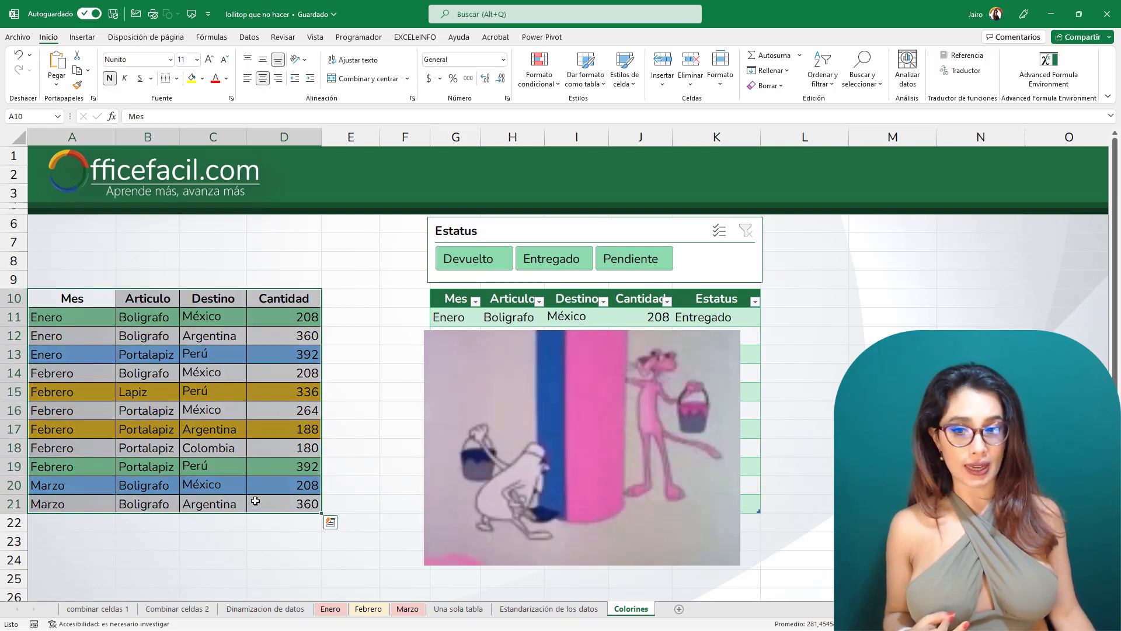
pyautogui.click(255, 500)
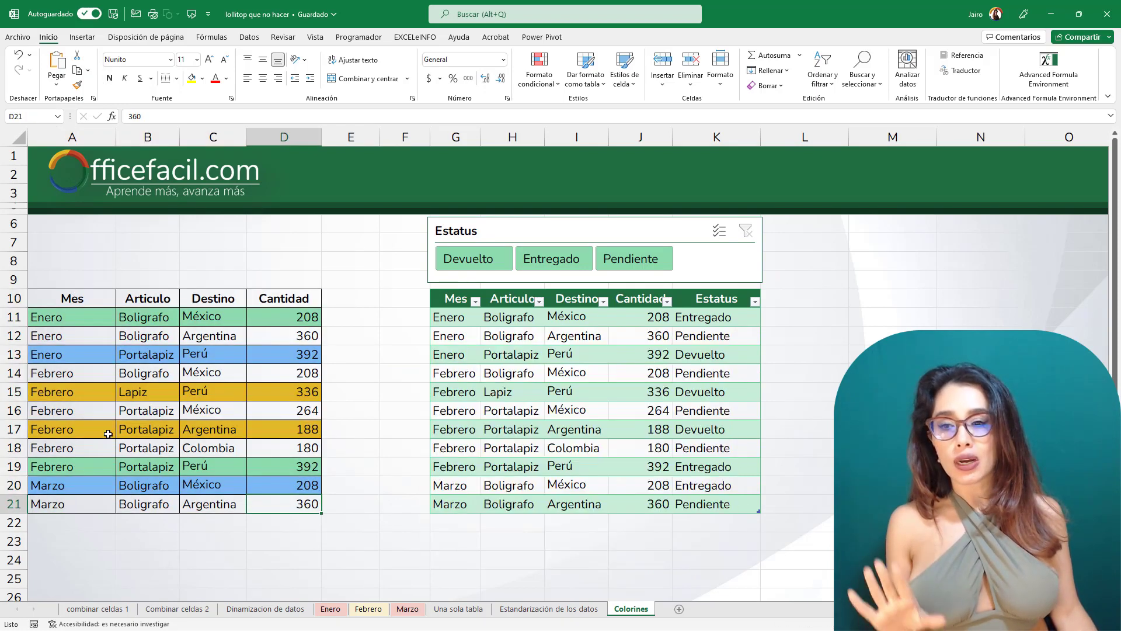
pyautogui.click(78, 429)
pyautogui.click(166, 432)
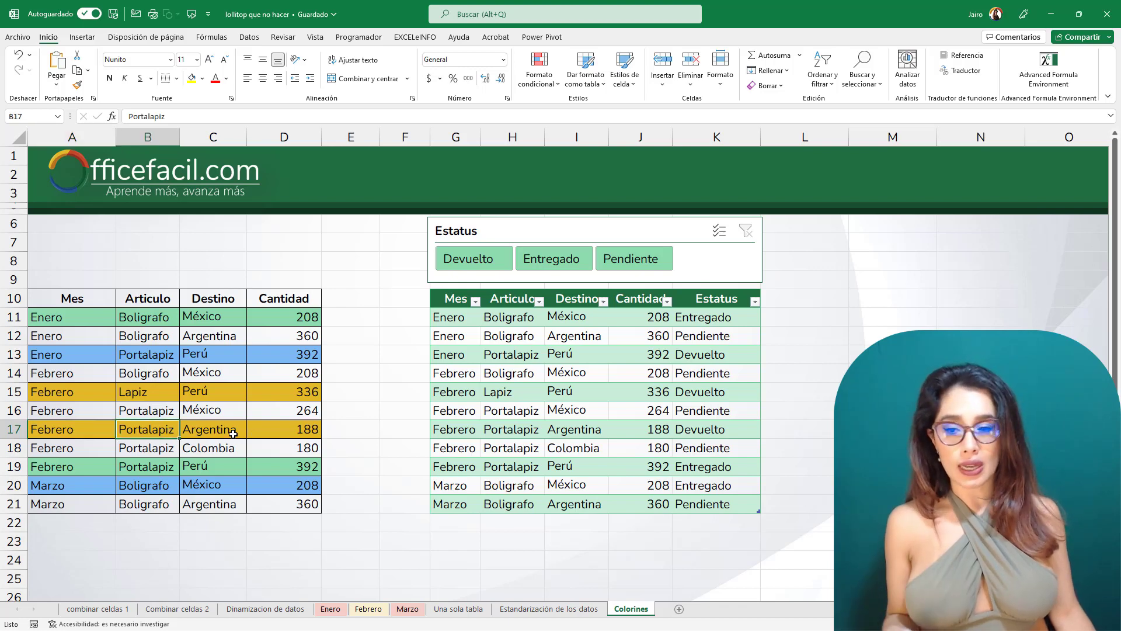
pyautogui.click(262, 437)
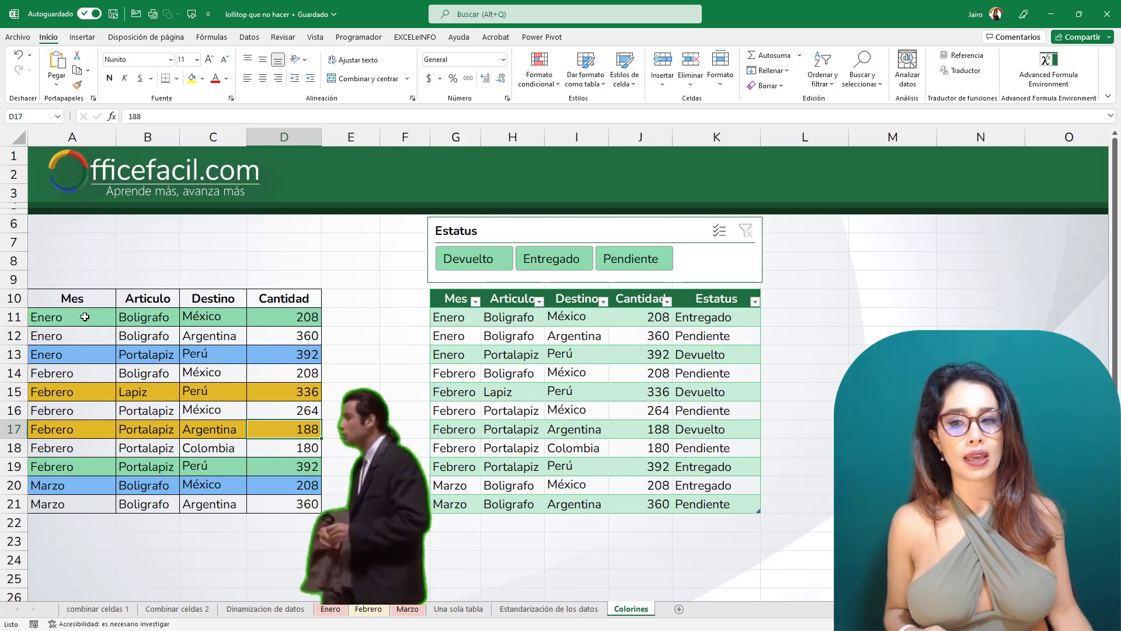
pyautogui.moveTo(76, 299); pyautogui.dragTo(282, 506)
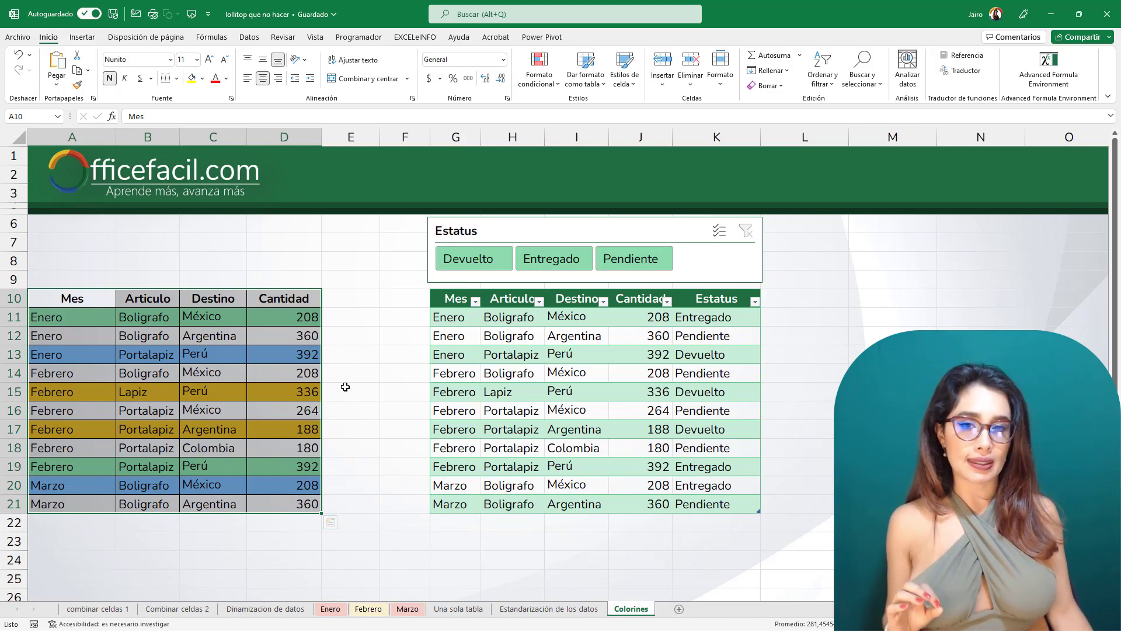
pyautogui.click(273, 319)
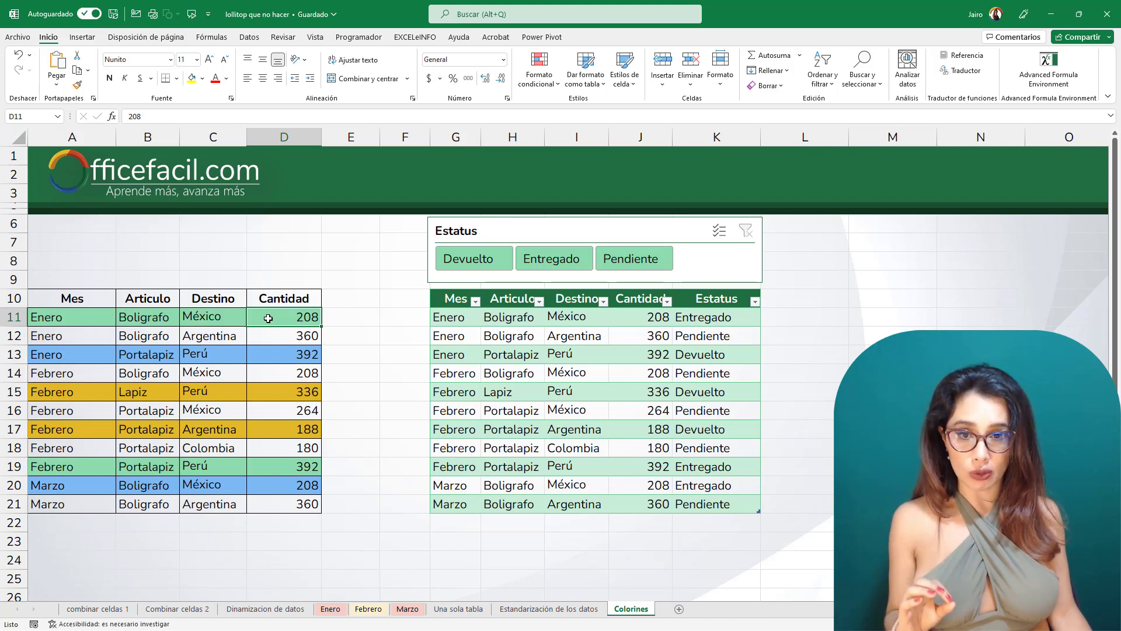
# Examine the green table's Estatus column with its Entregado, Pendiente and Devuelto entries
pyautogui.moveTo(722, 301); pyautogui.dragTo(716, 503)
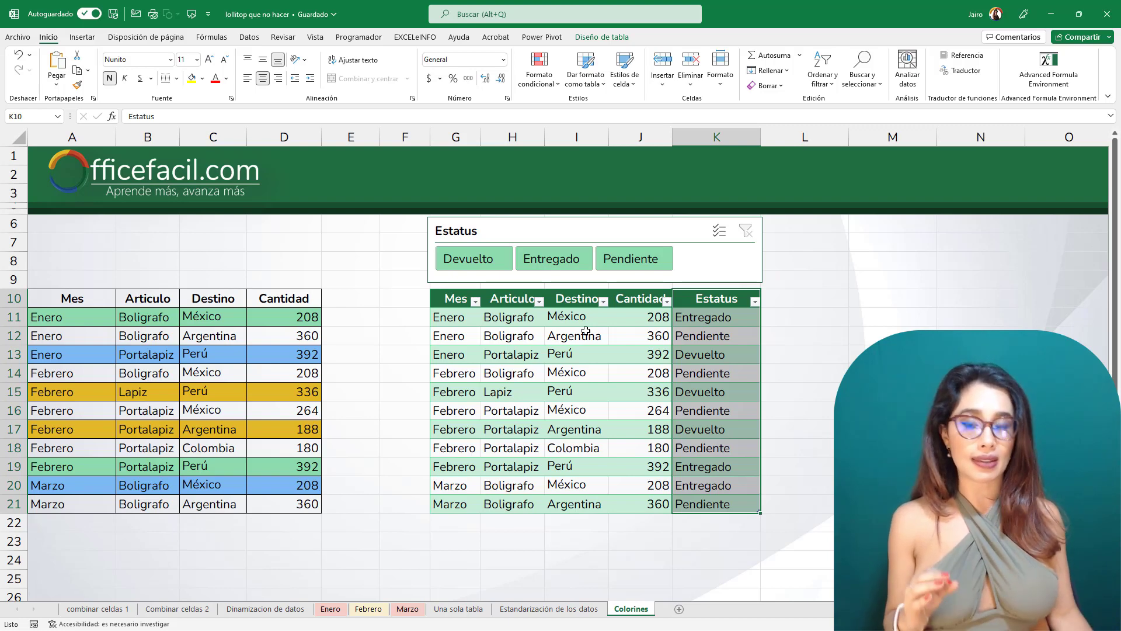
pyautogui.click(604, 336)
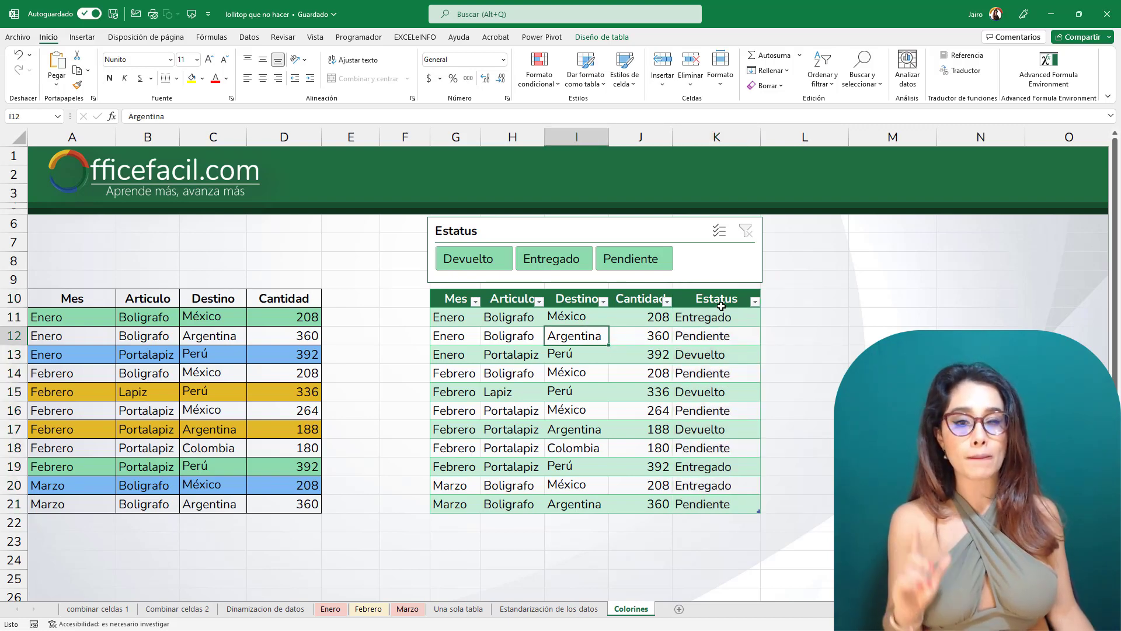
pyautogui.moveTo(721, 306); pyautogui.dragTo(717, 503)
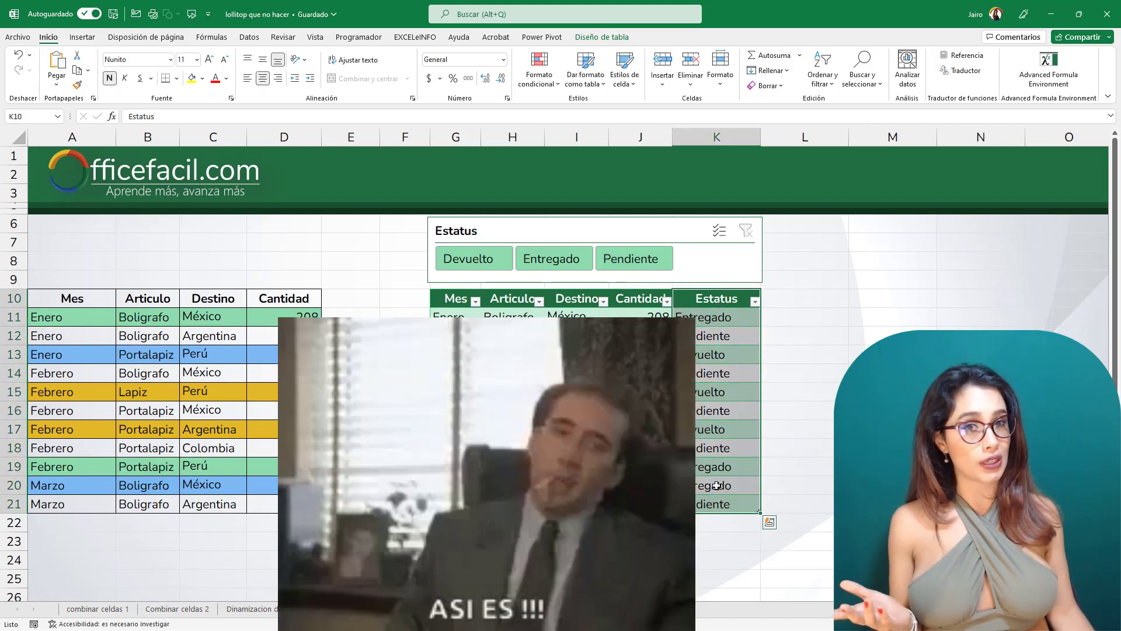
pyautogui.press('Left')
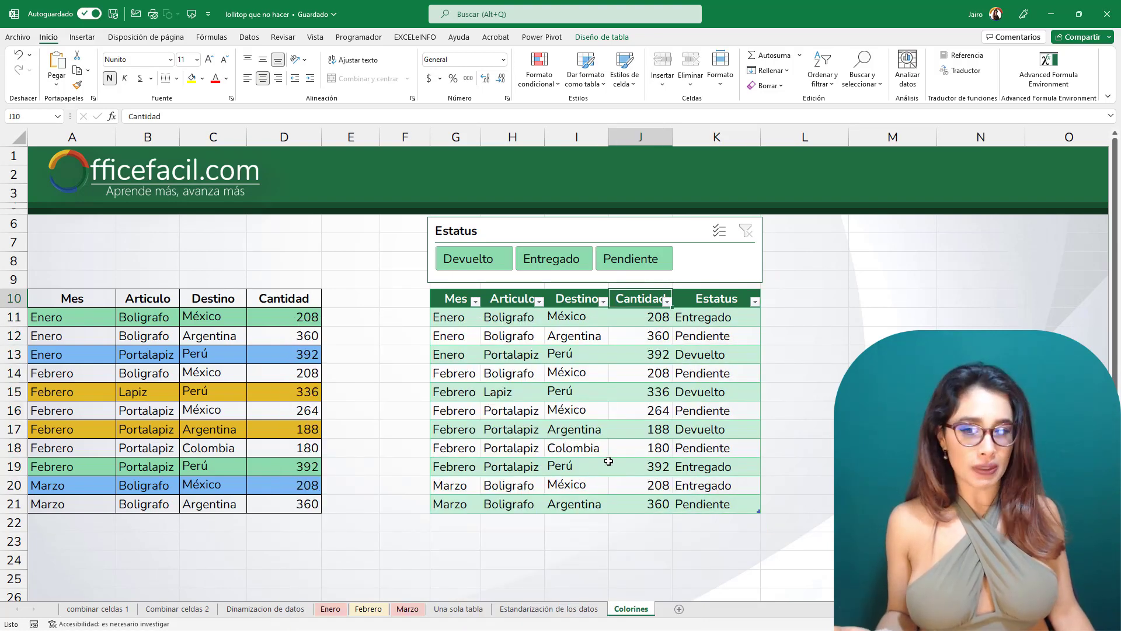
# Filter the green table with the Estatus slicer by Devuelto, Entregado and Pendiente in turn, and clear the filter
pyautogui.click(491, 257)
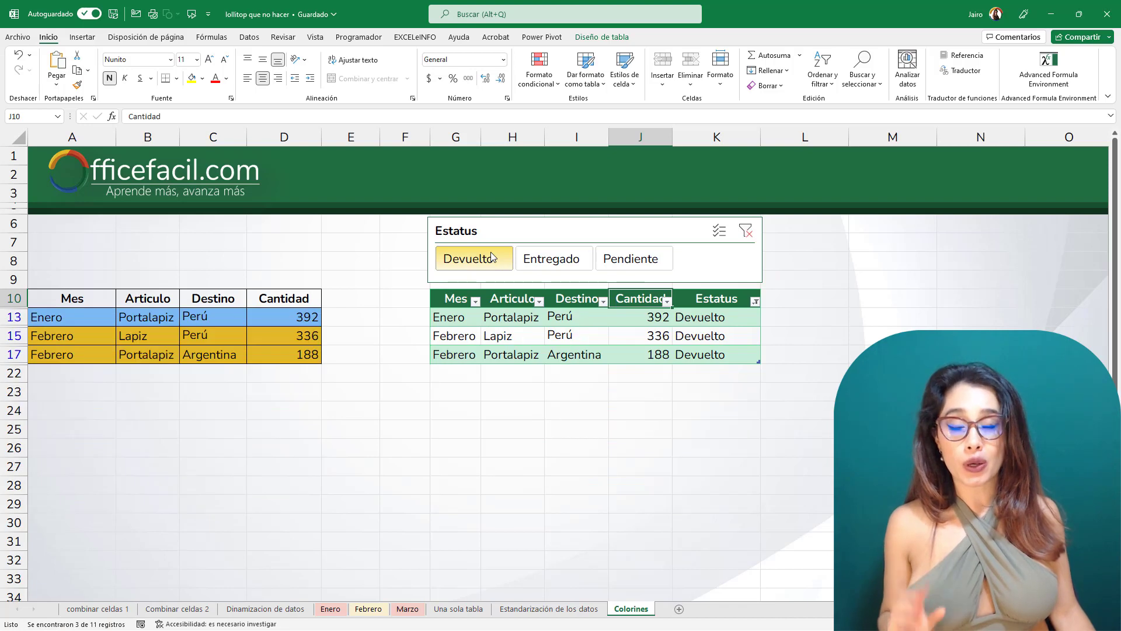
pyautogui.click(572, 262)
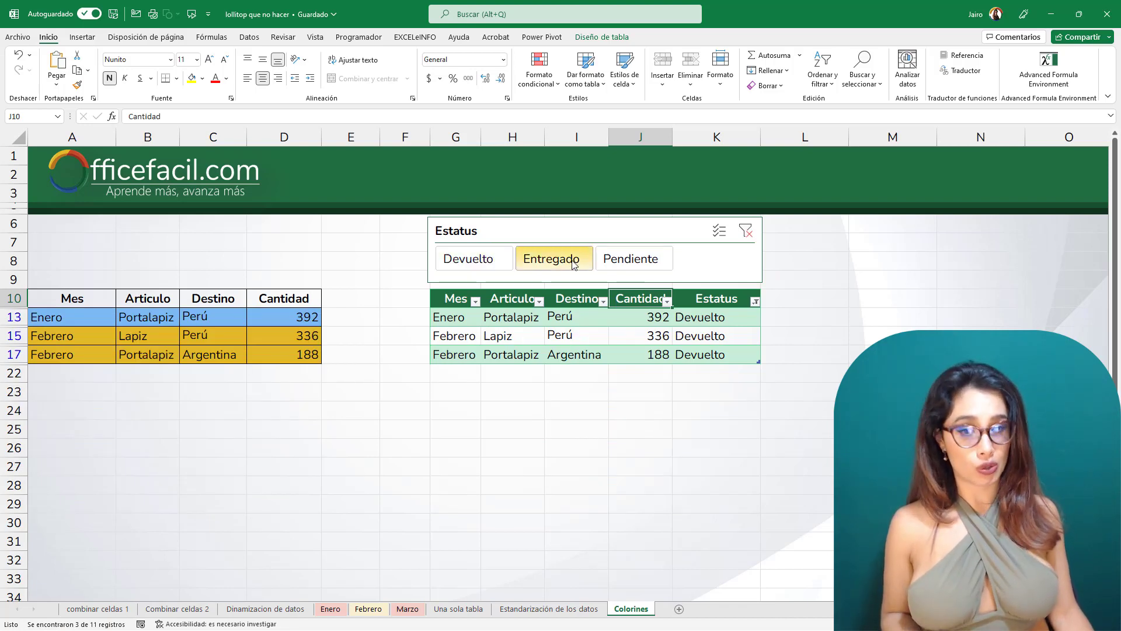
pyautogui.click(632, 259)
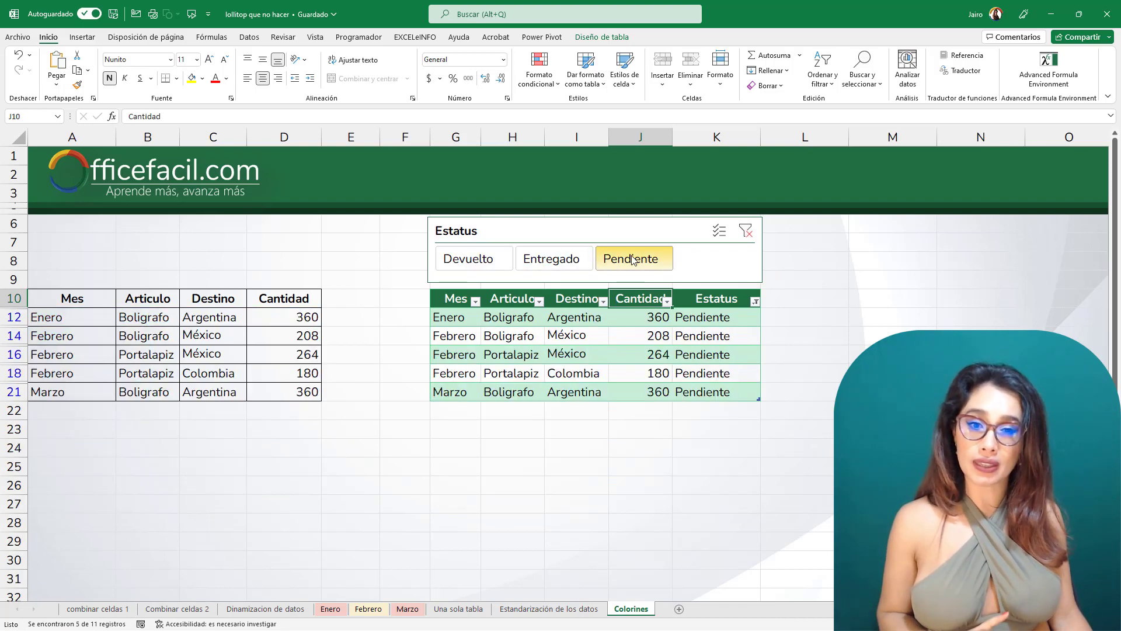
pyautogui.click(746, 232)
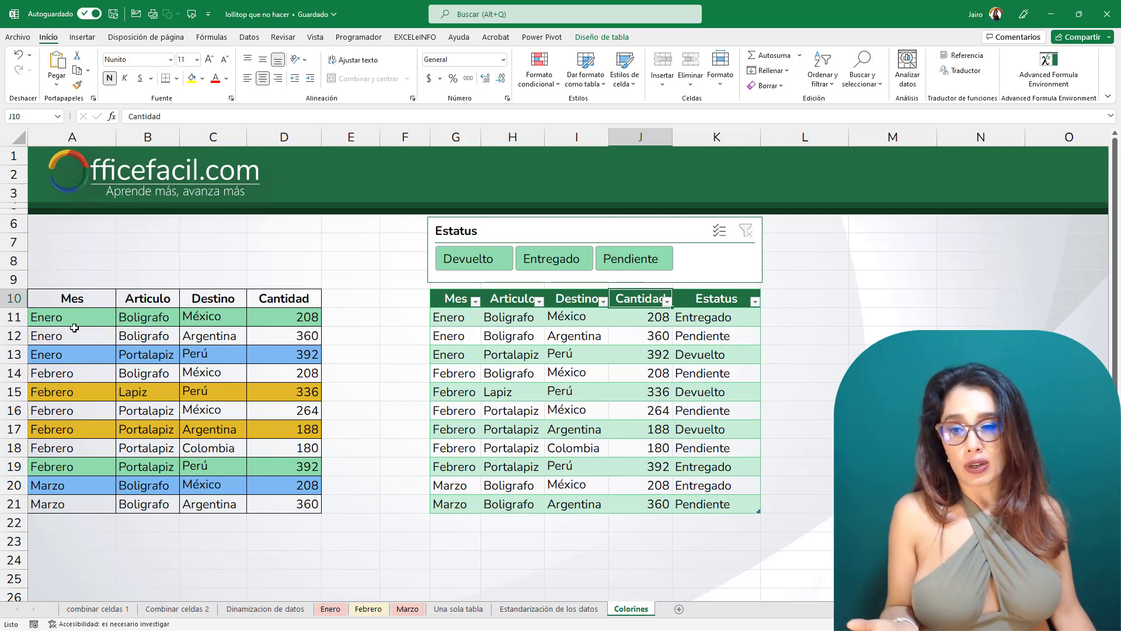
# Compare the colour-coded rows with the Estatus column that records each order's state in the green table
pyautogui.click(512, 373)
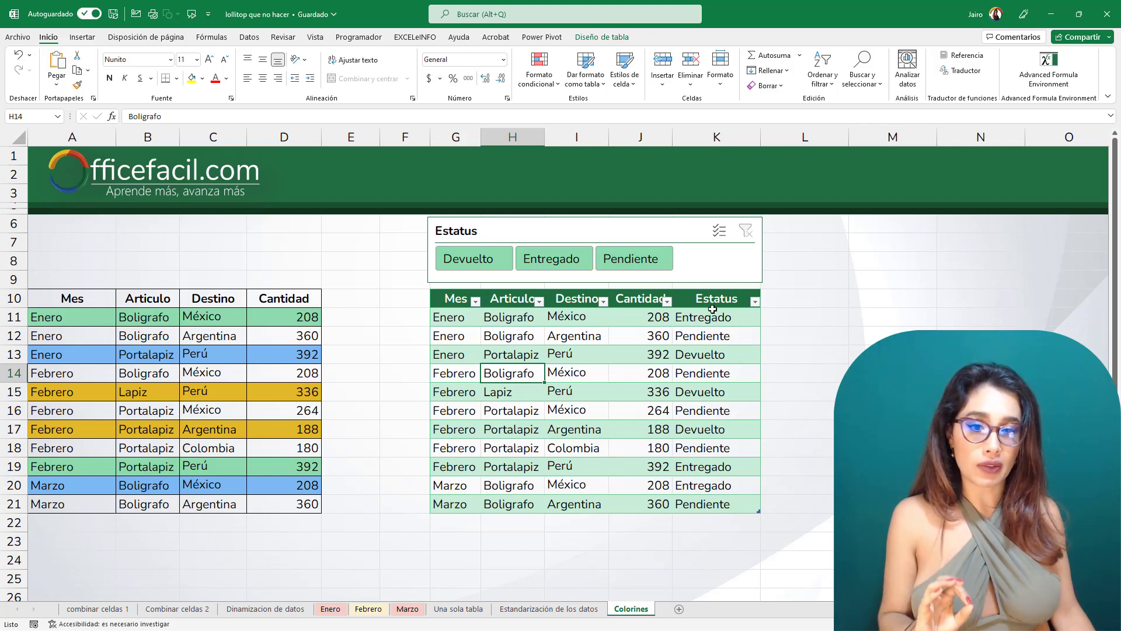
pyautogui.moveTo(712, 300); pyautogui.dragTo(723, 492)
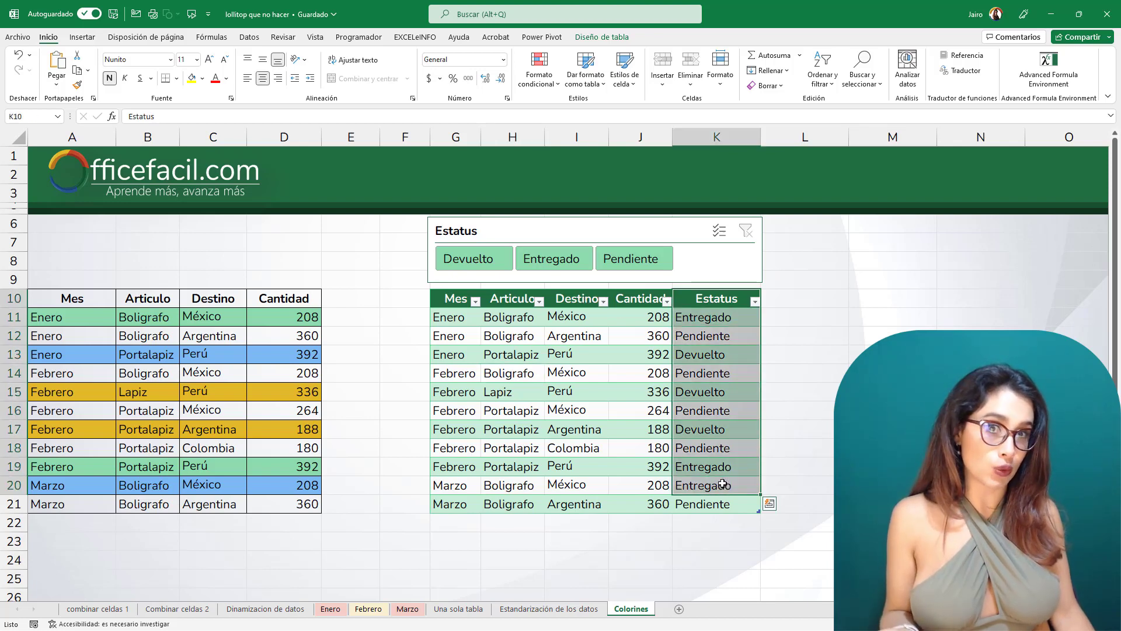